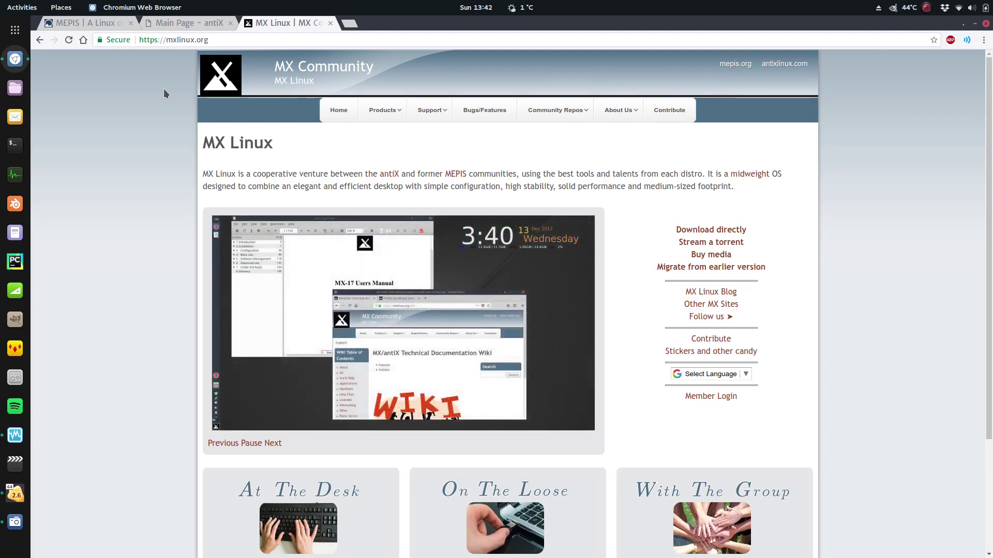
- Flip through the antiX wiki, MEPIS and MX community pages, then bring the MX-17 VM up full screen
{"action": "left_click", "coordinate": [164, 25]}
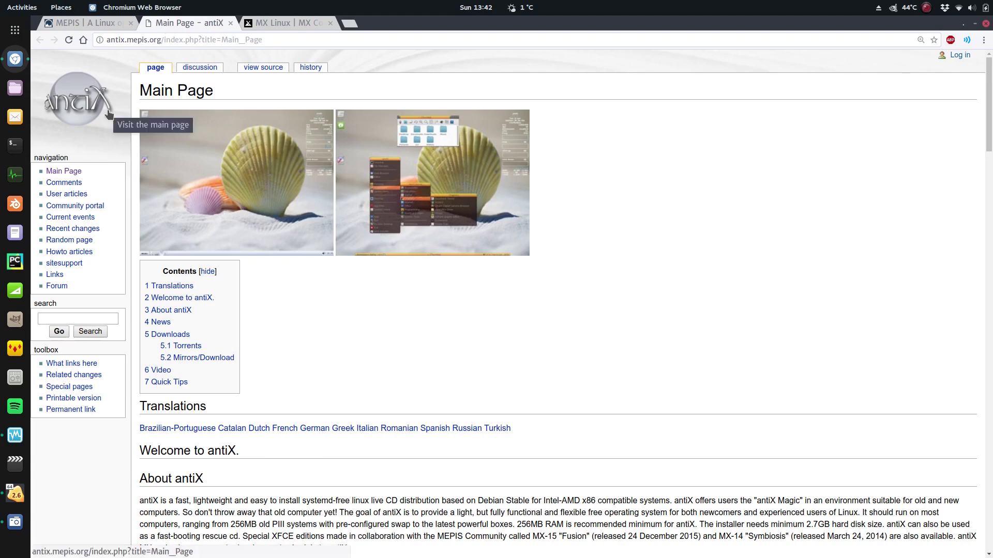
{"action": "left_click", "coordinate": [88, 23]}
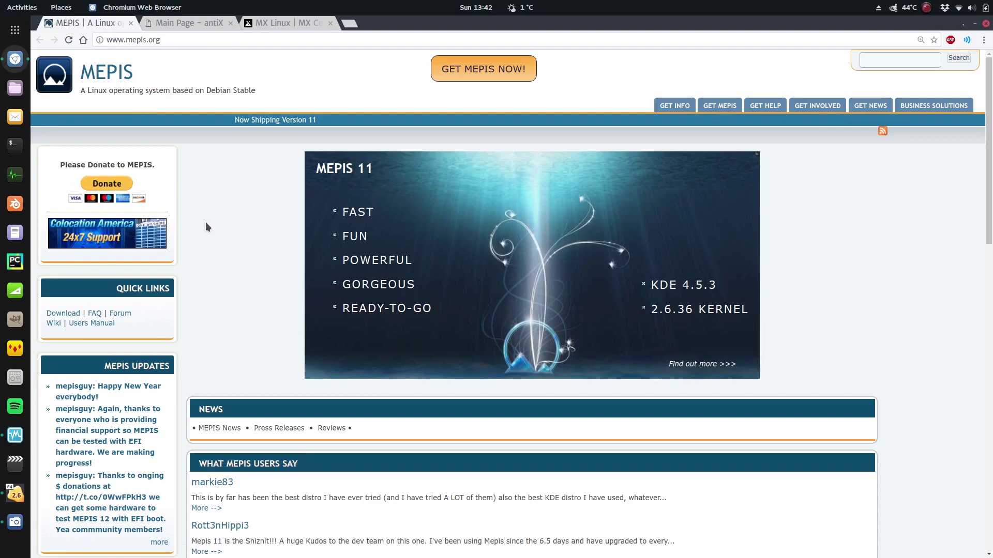
{"action": "left_click", "coordinate": [193, 24]}
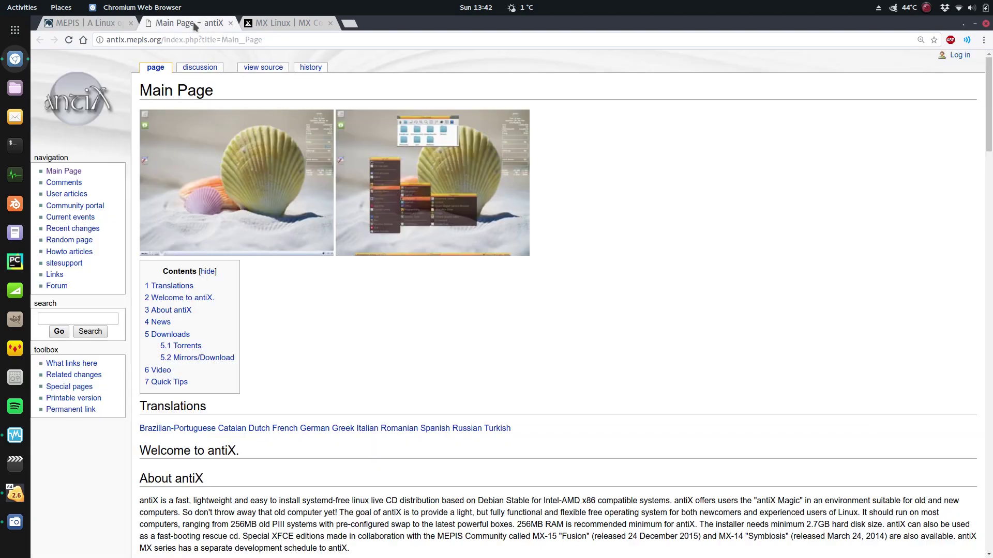
{"action": "left_click", "coordinate": [271, 23]}
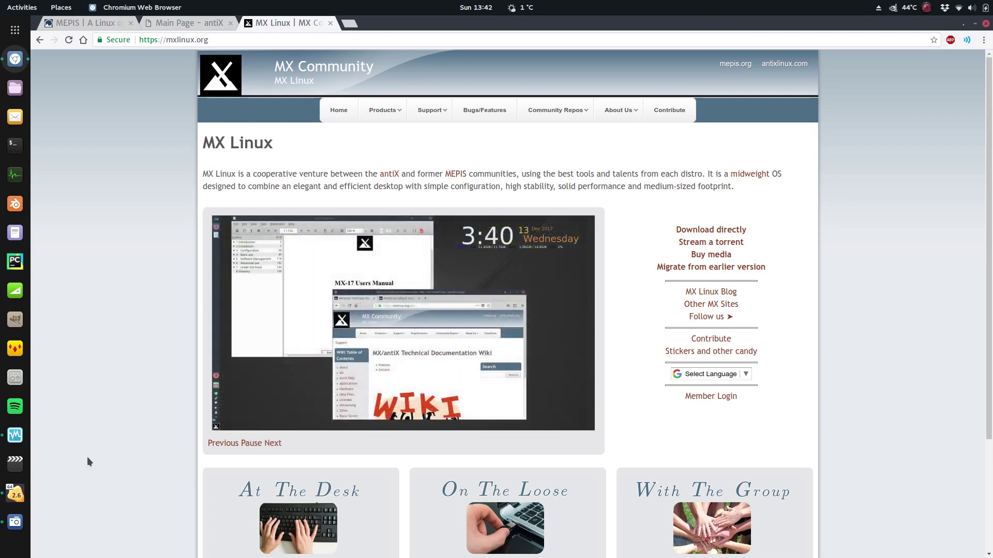
{"action": "left_click", "coordinate": [26, 489]}
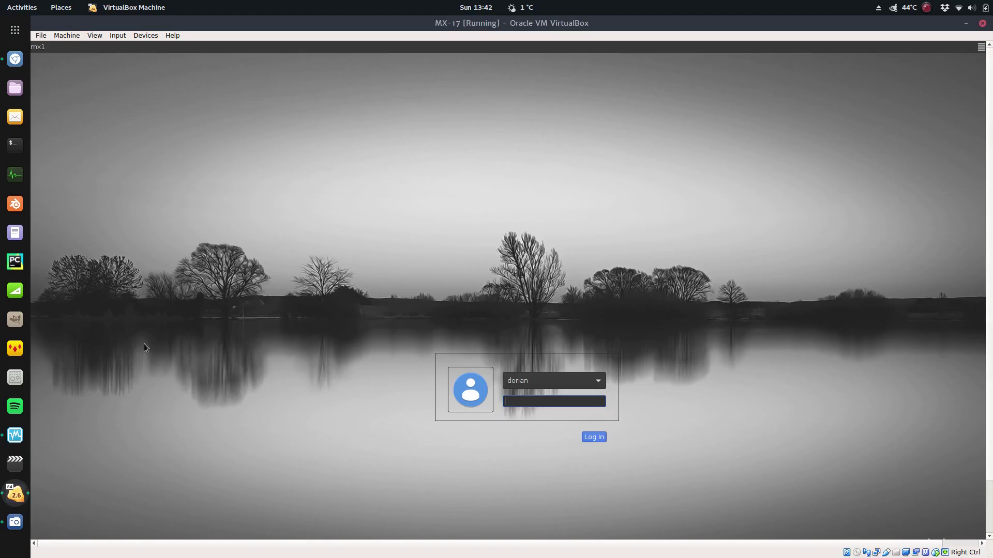
{"action": "key", "text": "Control_R+f"}
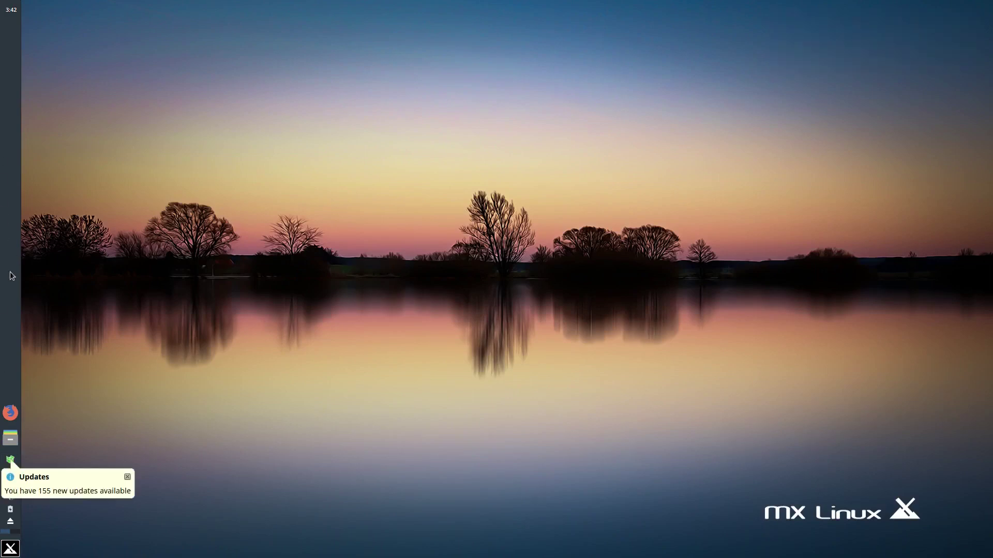
- Dismiss the updates notice and open the file manager at /home/dorian/, nudging its window right and down
{"action": "left_click", "coordinate": [127, 477]}
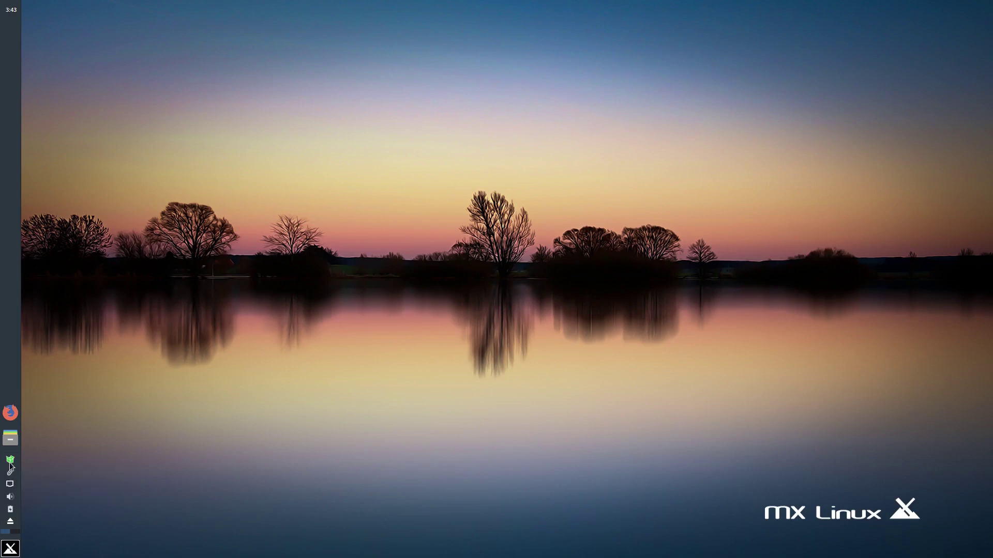
{"action": "left_click", "coordinate": [9, 434]}
{"action": "left_click_drag", "start_coordinate": [196, 13], "coordinate": [231, 40]}
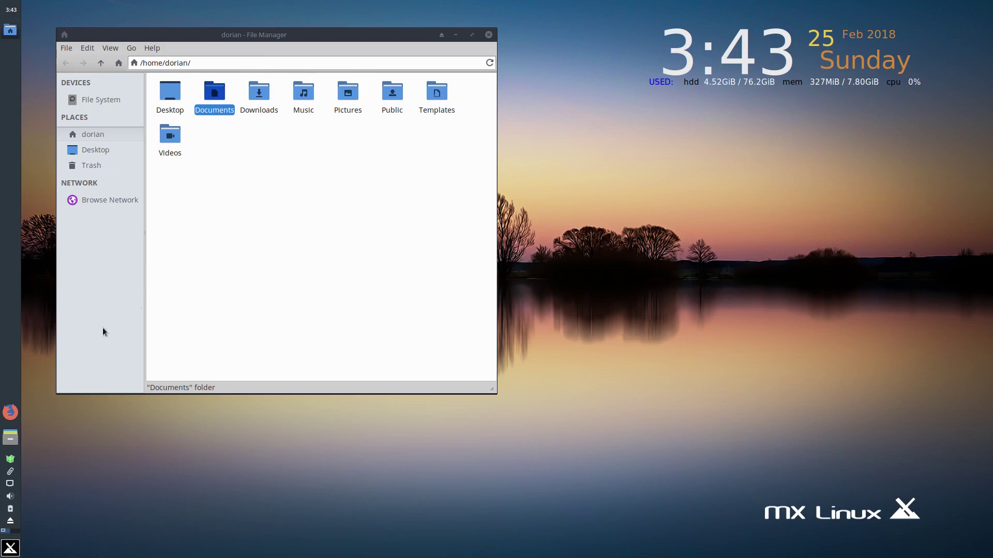
- Open the Settings Manager from the applications menu and scroll through its Personal, Hardware, System and Other categories
{"action": "left_click", "coordinate": [10, 547]}
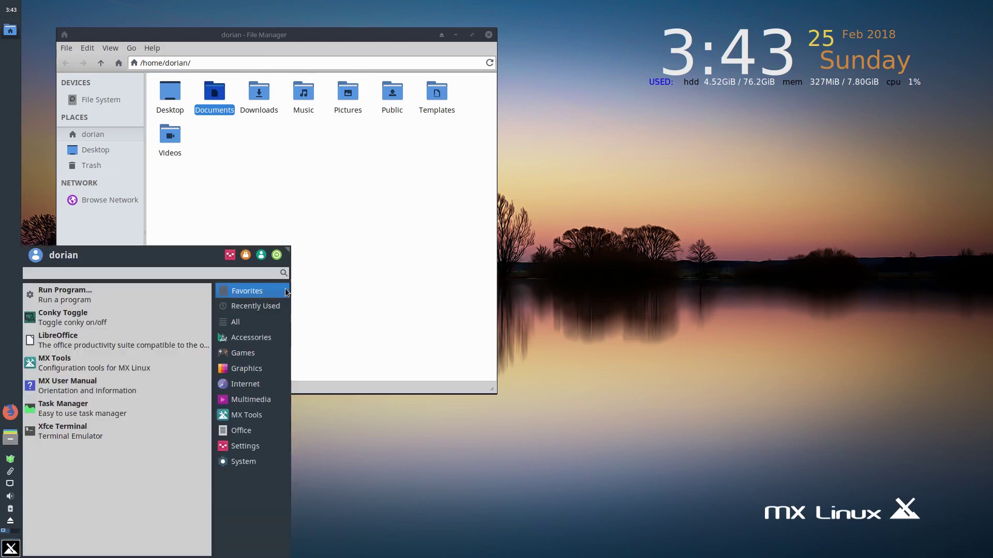
{"action": "left_click", "coordinate": [259, 336]}
{"action": "left_click", "coordinate": [229, 255]}
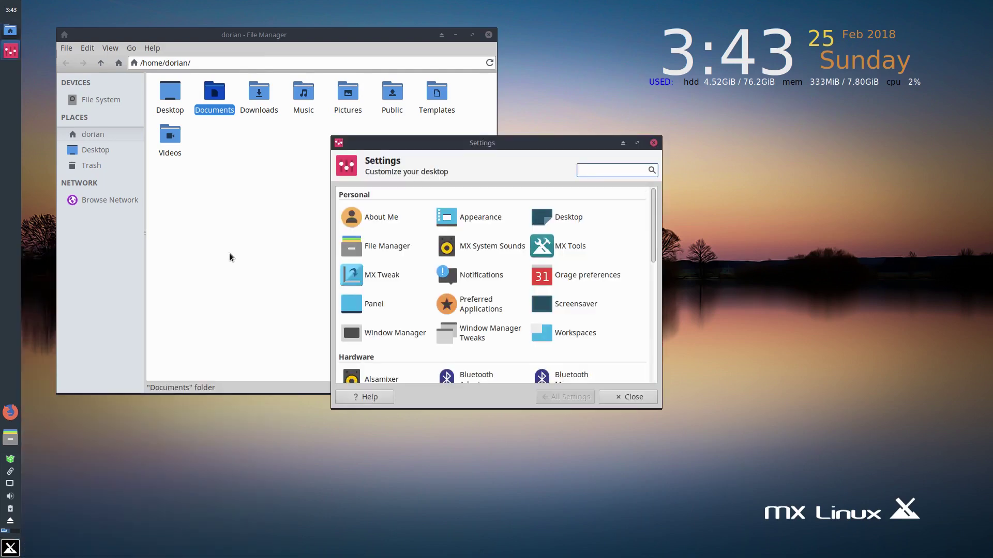
{"action": "scroll", "coordinate": [508, 265], "scroll_direction": "down", "scroll_amount": 3}
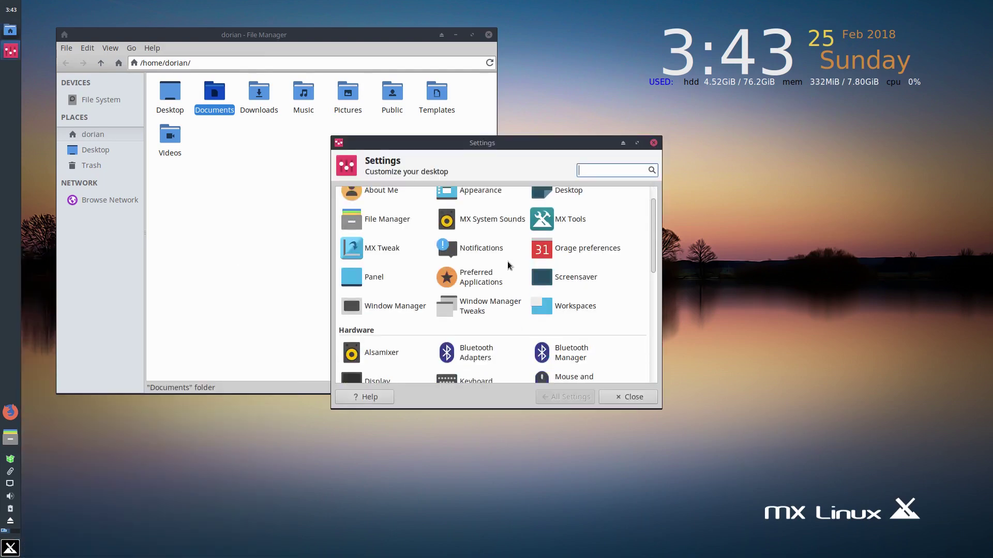
{"action": "scroll", "coordinate": [504, 261], "scroll_direction": "up", "scroll_amount": 3}
{"action": "scroll", "coordinate": [450, 251], "scroll_direction": "down", "scroll_amount": 5}
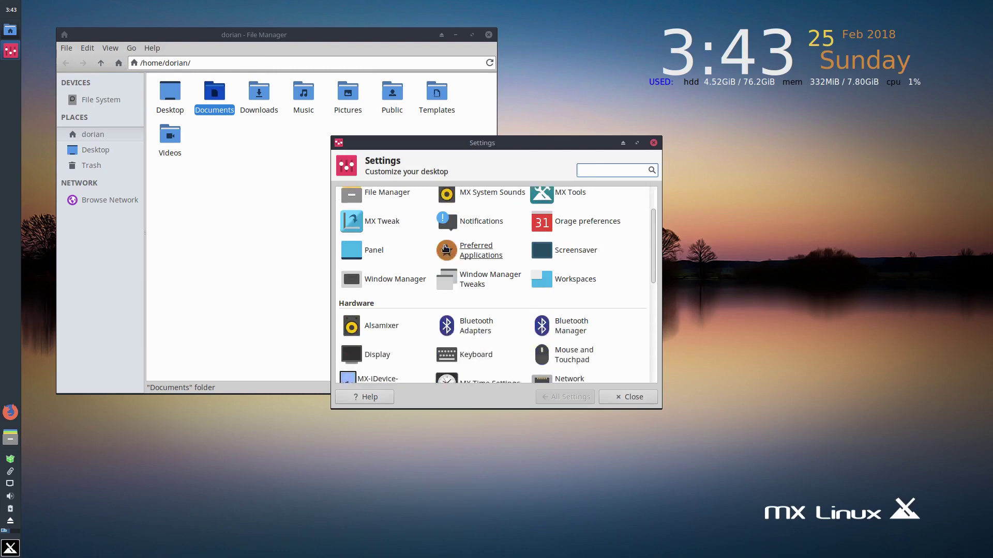
{"action": "scroll", "coordinate": [446, 249], "scroll_direction": "down", "scroll_amount": 6}
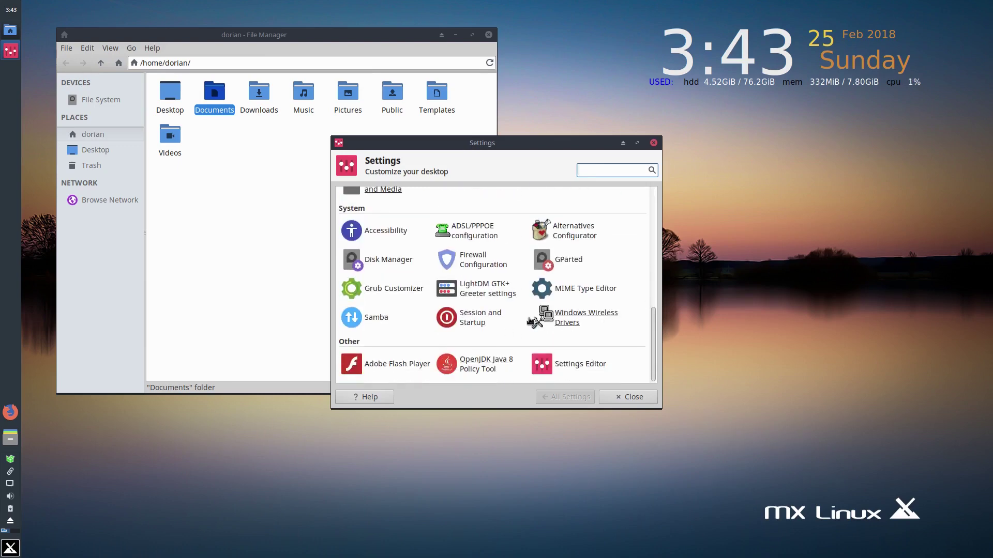
{"action": "scroll", "coordinate": [538, 317], "scroll_direction": "up", "scroll_amount": 5}
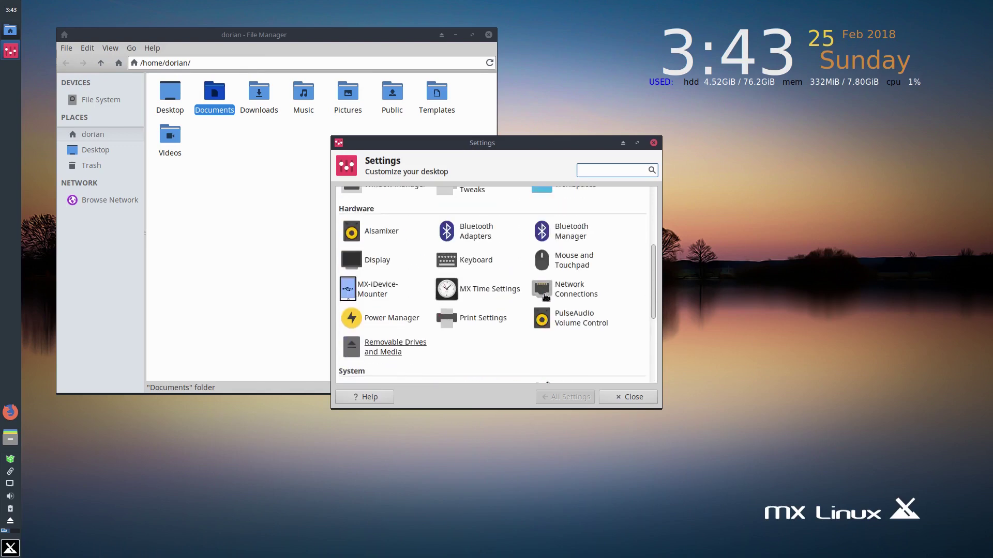
{"action": "scroll", "coordinate": [546, 296], "scroll_direction": "up", "scroll_amount": 4}
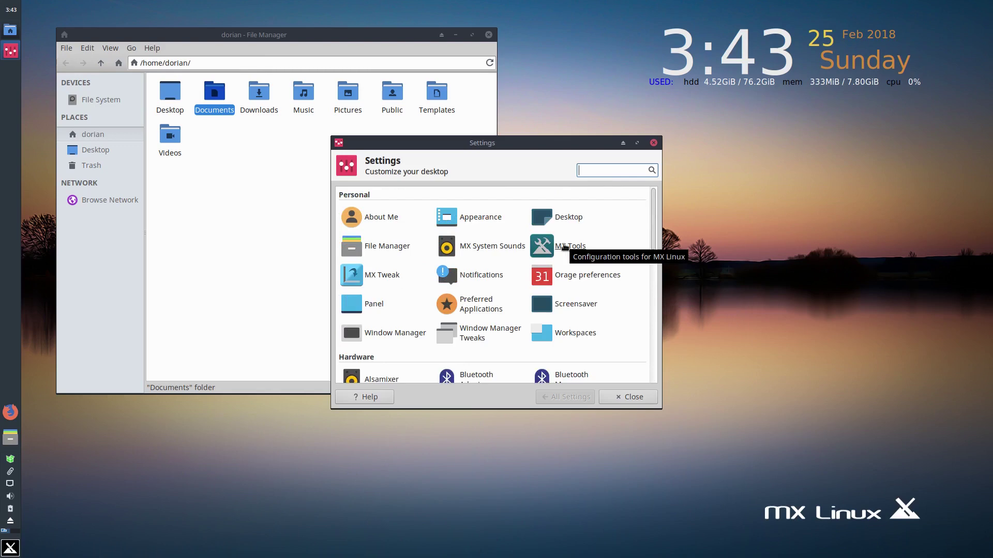
- Launch Tweak from MX Tools, choose Compton as the compositor, glance at the Other tab and close Tweak
{"action": "left_click", "coordinate": [565, 248]}
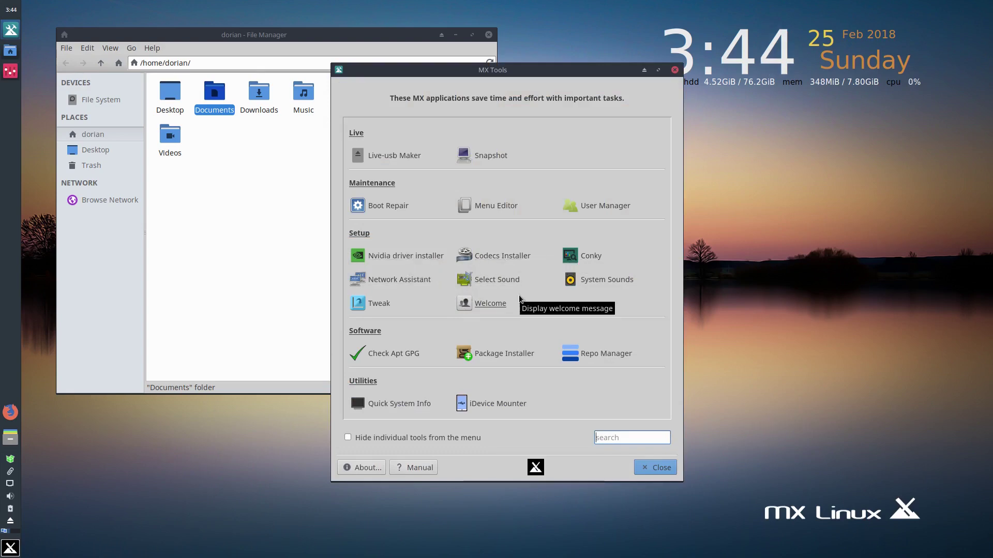
{"action": "left_click", "coordinate": [376, 304]}
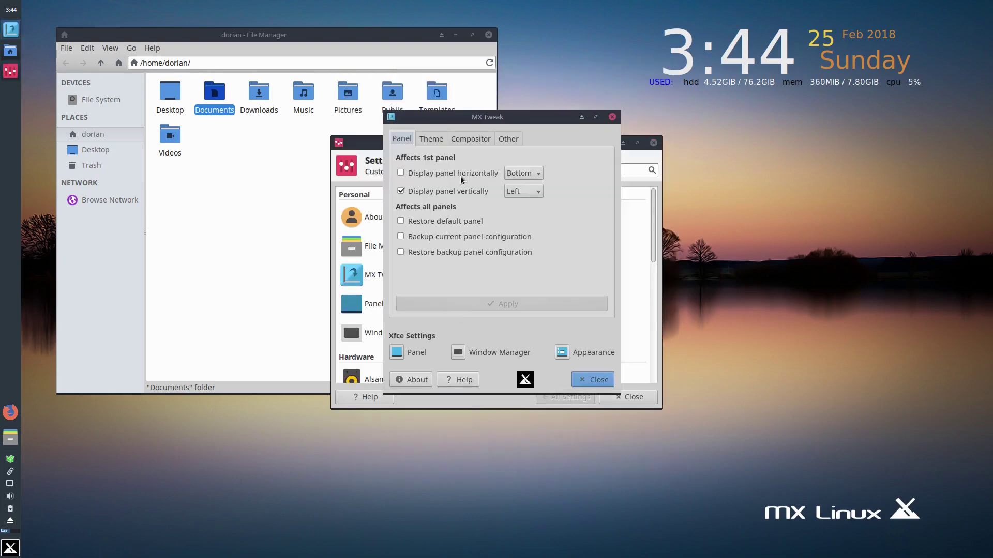
{"action": "left_click", "coordinate": [431, 139]}
{"action": "left_click", "coordinate": [470, 138]}
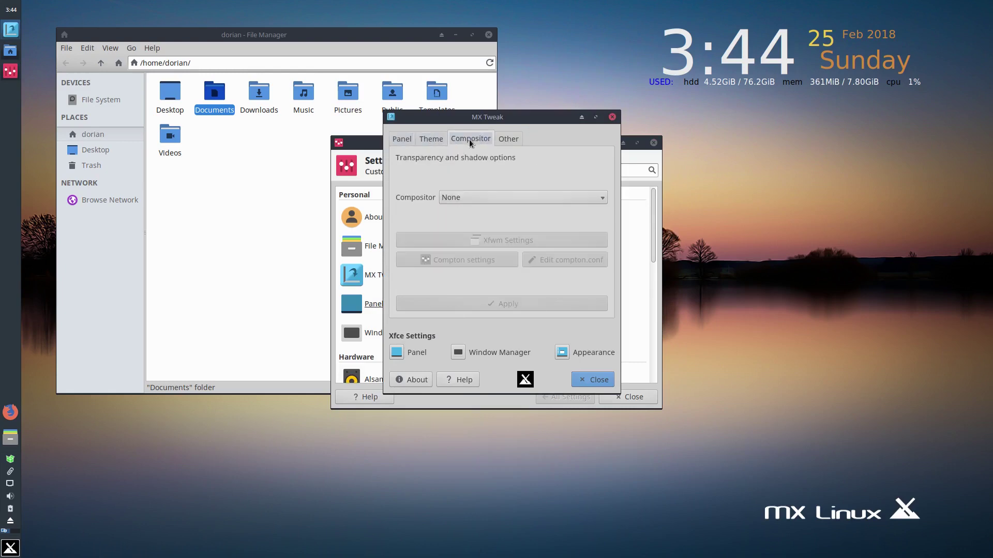
{"action": "left_click", "coordinate": [476, 196]}
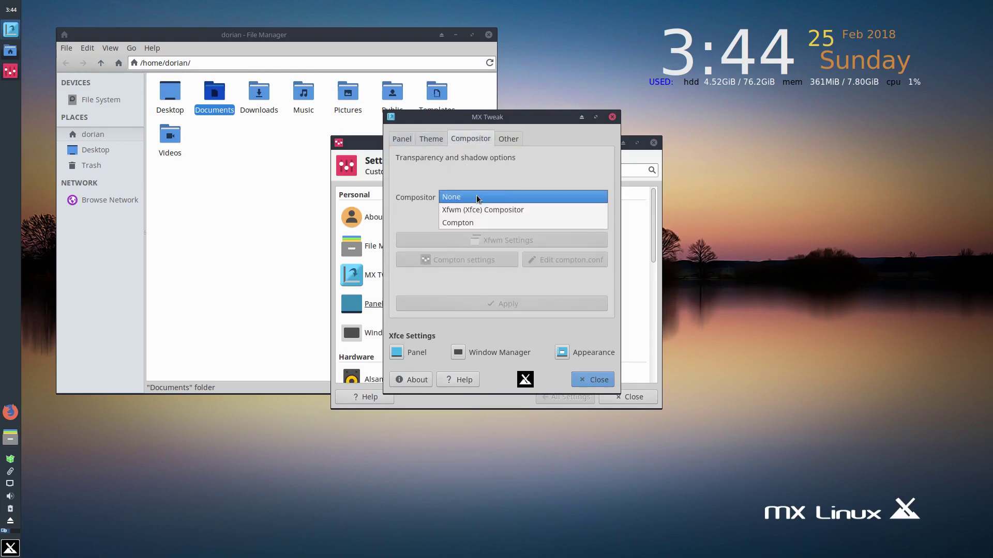
{"action": "left_click", "coordinate": [482, 222]}
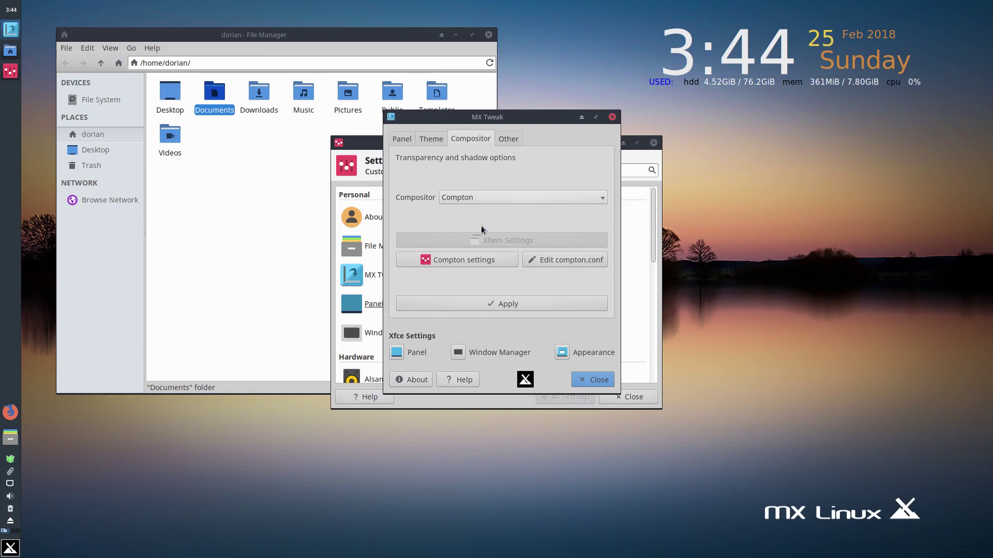
{"action": "left_click", "coordinate": [502, 138]}
{"action": "left_click", "coordinate": [579, 377]}
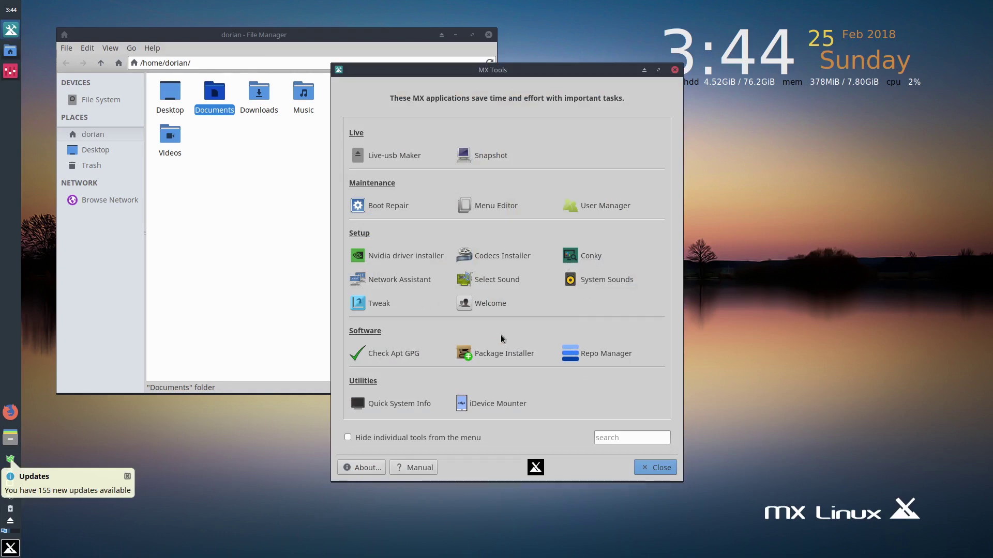
- Launch MX Package Installer, authenticating with the administrator password
{"action": "left_click", "coordinate": [493, 353]}
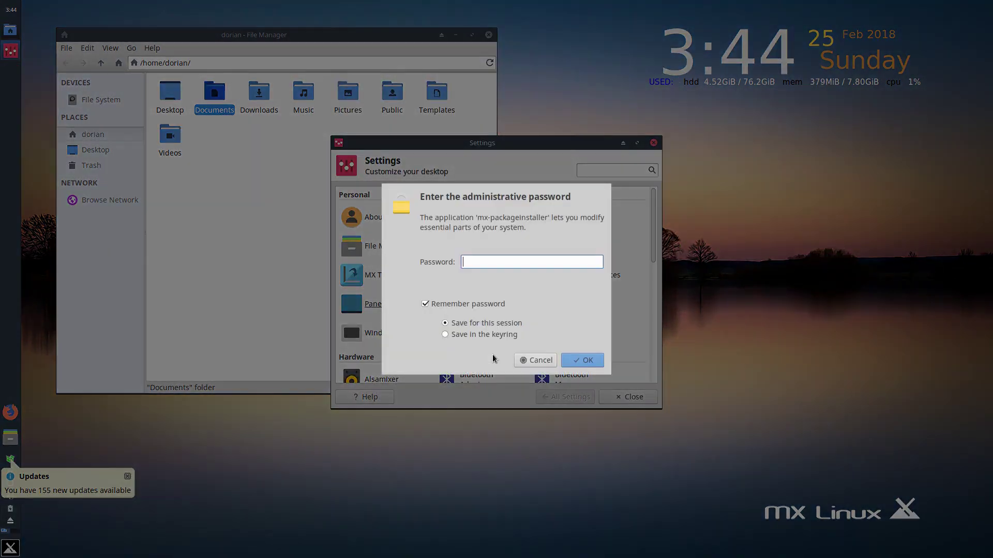
{"action": "type", "text": "••••"}
{"action": "key", "text": "Return"}
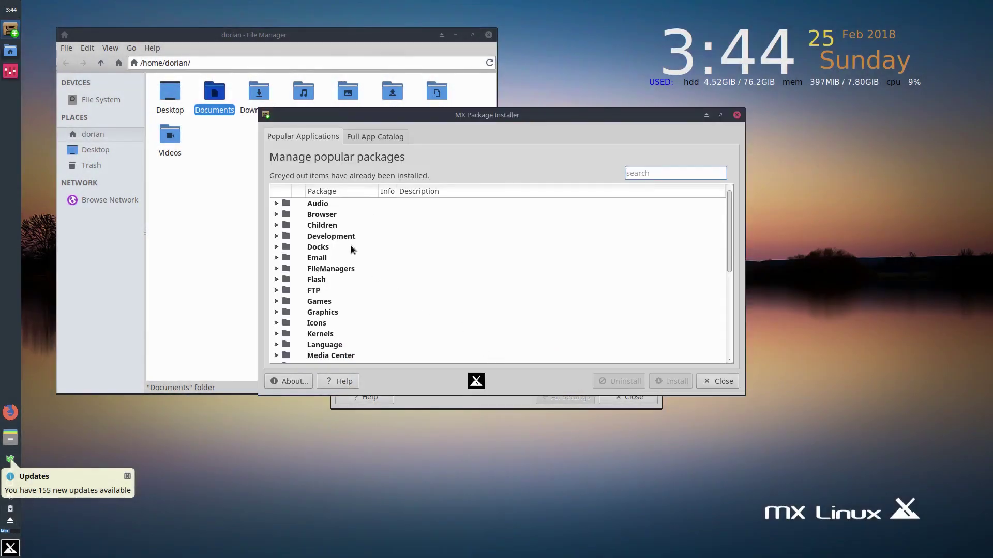
- Expand the Development and Browser package categories, try the search box, then close the installer
{"action": "left_click", "coordinate": [276, 236]}
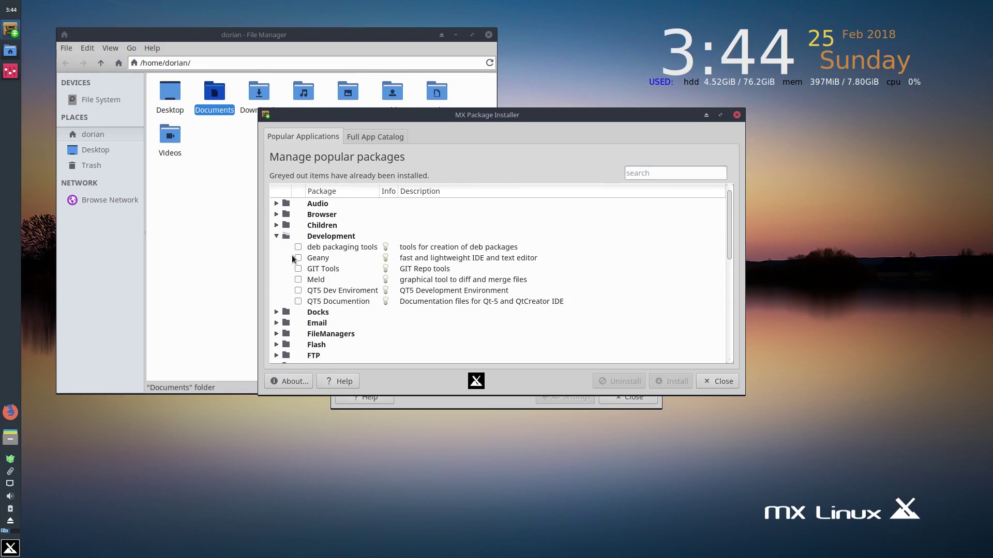
{"action": "left_click", "coordinate": [277, 215]}
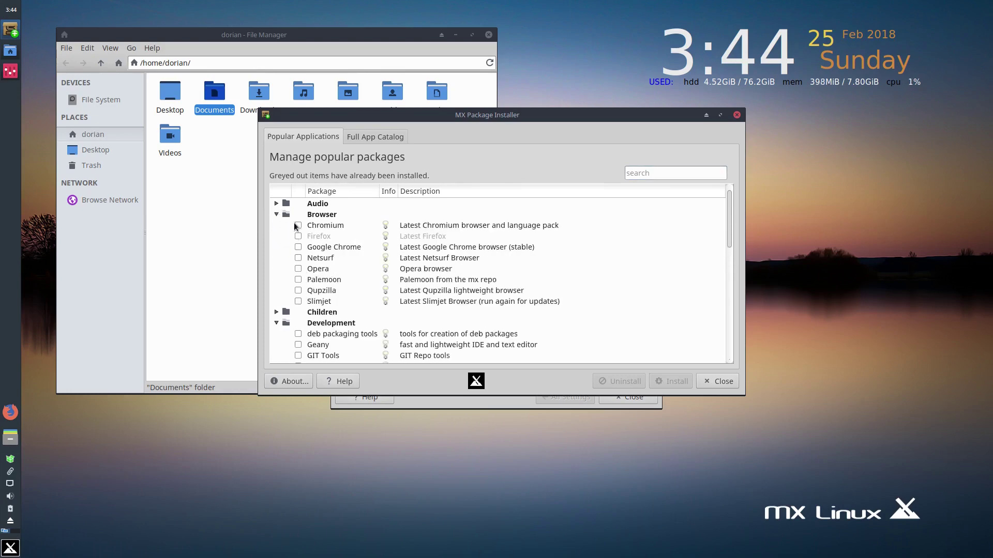
{"action": "left_click", "coordinate": [703, 172]}
{"action": "left_click", "coordinate": [712, 381]}
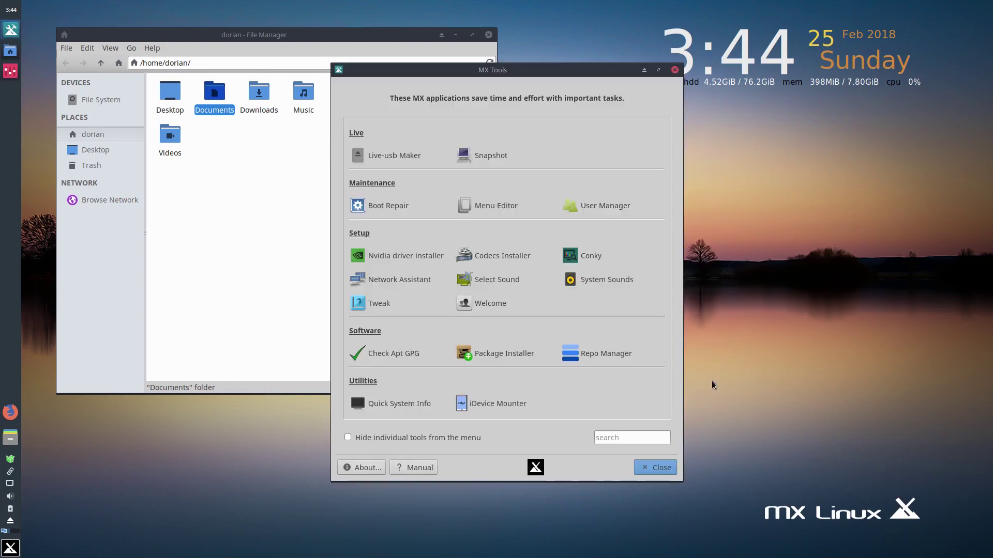
- Open Repo Manager from MX Tools and switch to the Debian repository list
{"action": "left_click", "coordinate": [599, 347]}
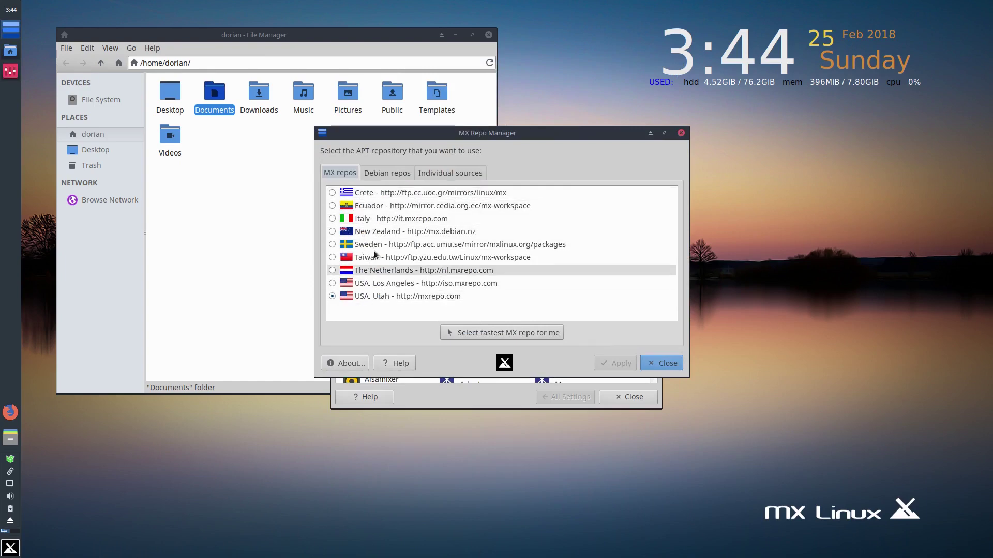
{"action": "left_click", "coordinate": [379, 174]}
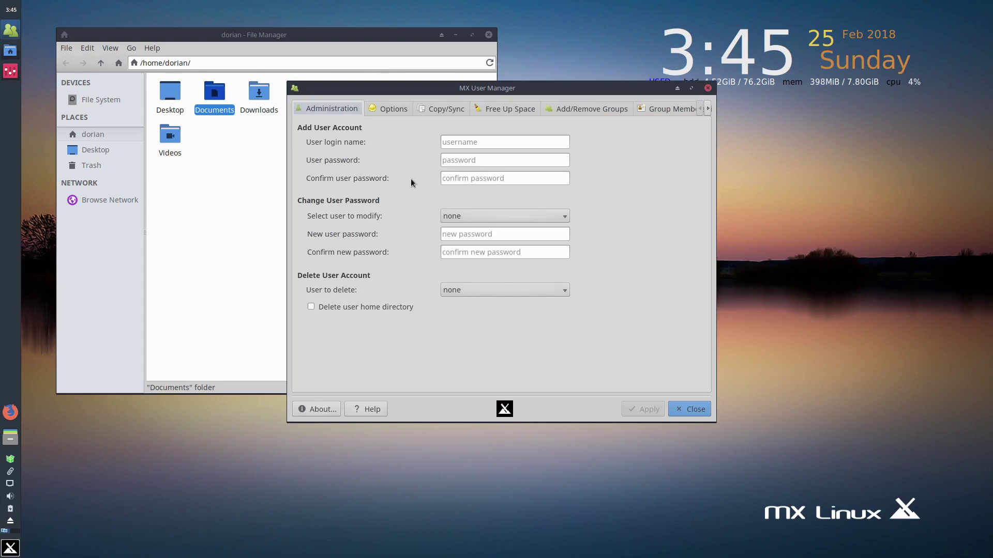
- On the Administration page, type and clear a login name, and try the modify and delete user lists, leaving both at none
{"action": "left_click", "coordinate": [464, 145]}
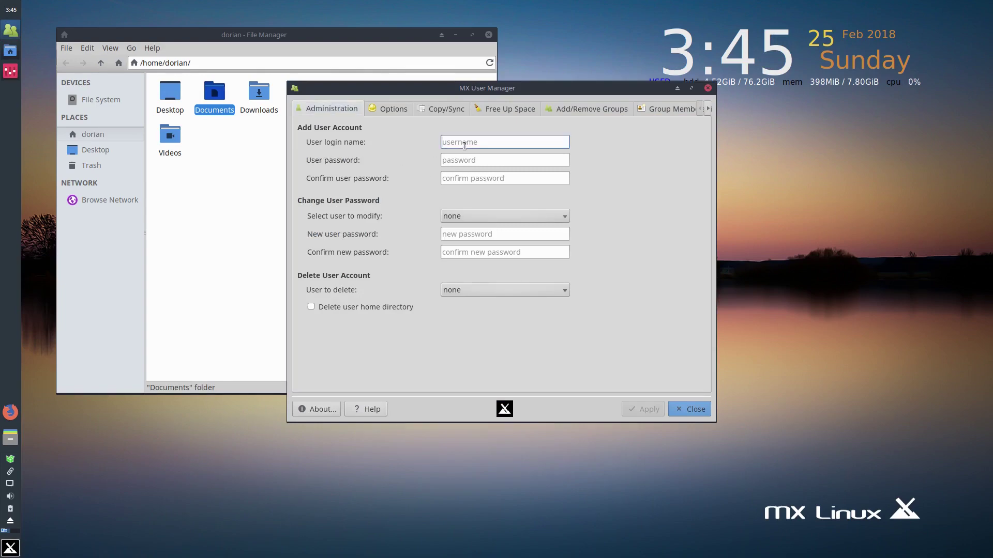
{"action": "type", "text": "asd"}
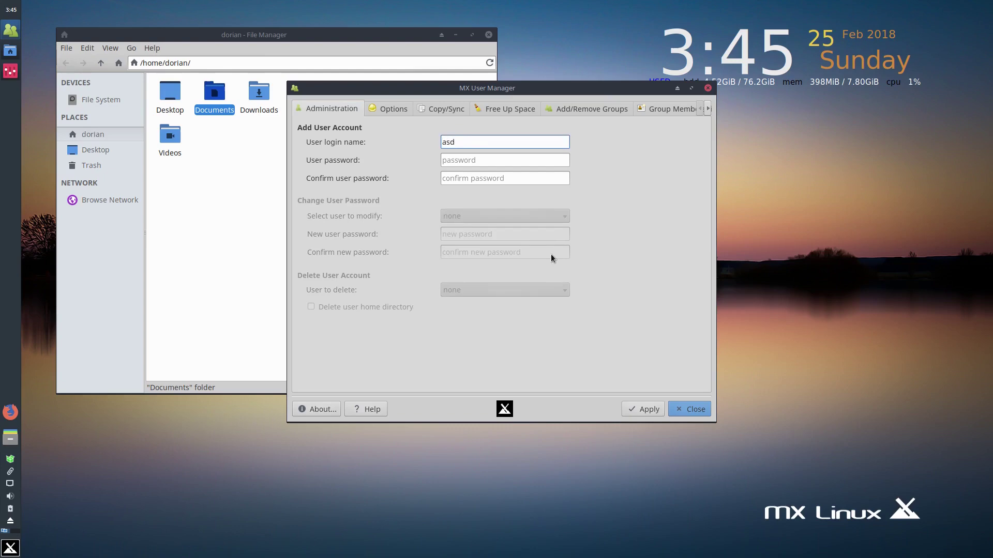
{"action": "key", "text": "BackSpace"}
{"action": "key", "text": "BackSpace"}
{"action": "key", "text": "BackSpace"}
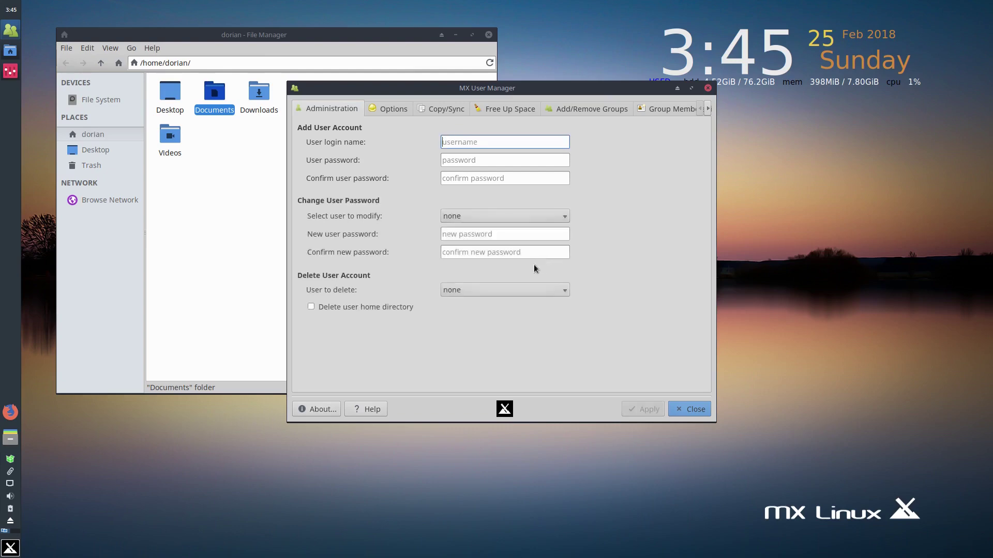
{"action": "left_click", "coordinate": [510, 216]}
{"action": "left_click", "coordinate": [494, 238]}
{"action": "left_click", "coordinate": [497, 218]}
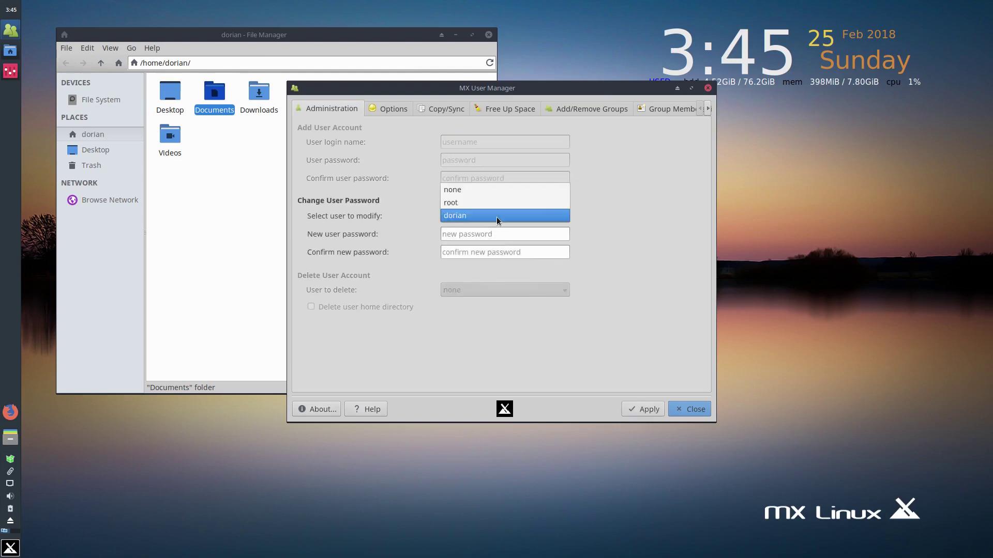
{"action": "left_click", "coordinate": [497, 190]}
{"action": "left_click", "coordinate": [479, 289]}
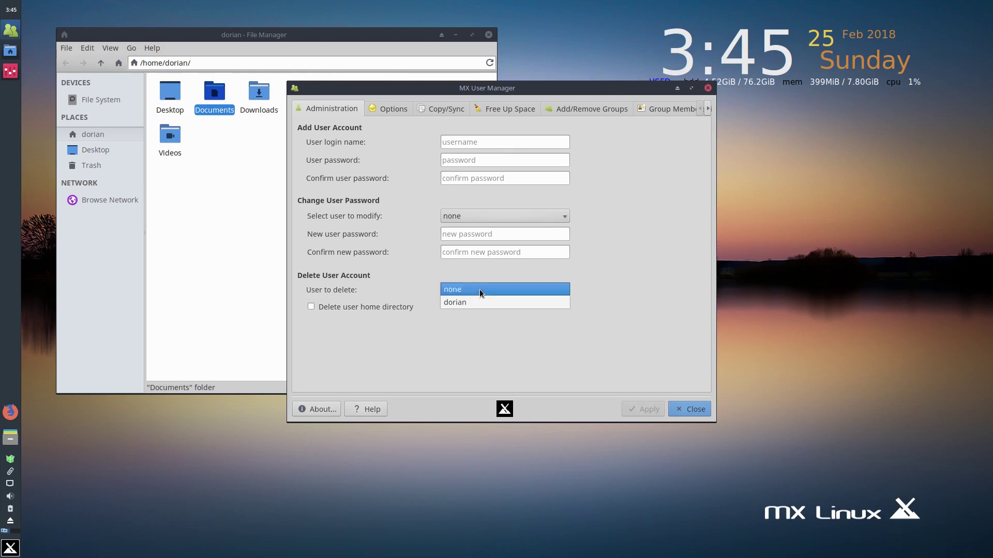
{"action": "left_click", "coordinate": [482, 301]}
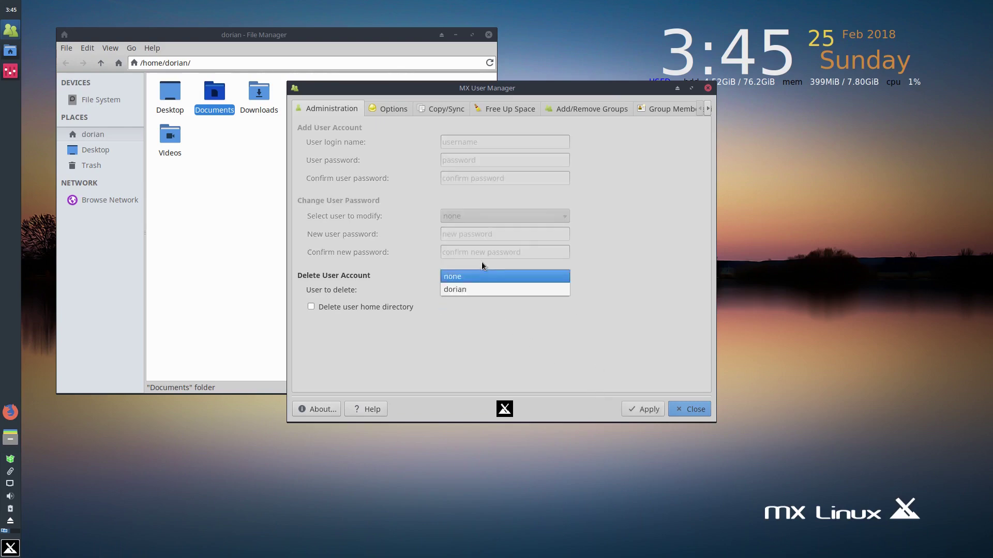
{"action": "left_click", "coordinate": [476, 276]}
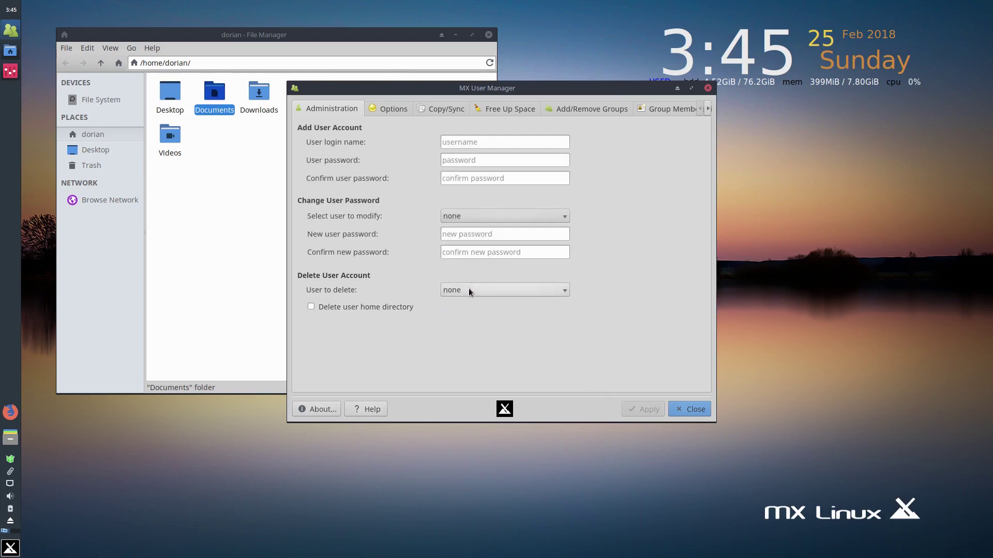
- Look through the Options, Copy/Sync and Add/Remove Groups pages, cancelling the folder browser
{"action": "left_click", "coordinate": [385, 109]}
{"action": "left_click", "coordinate": [431, 108]}
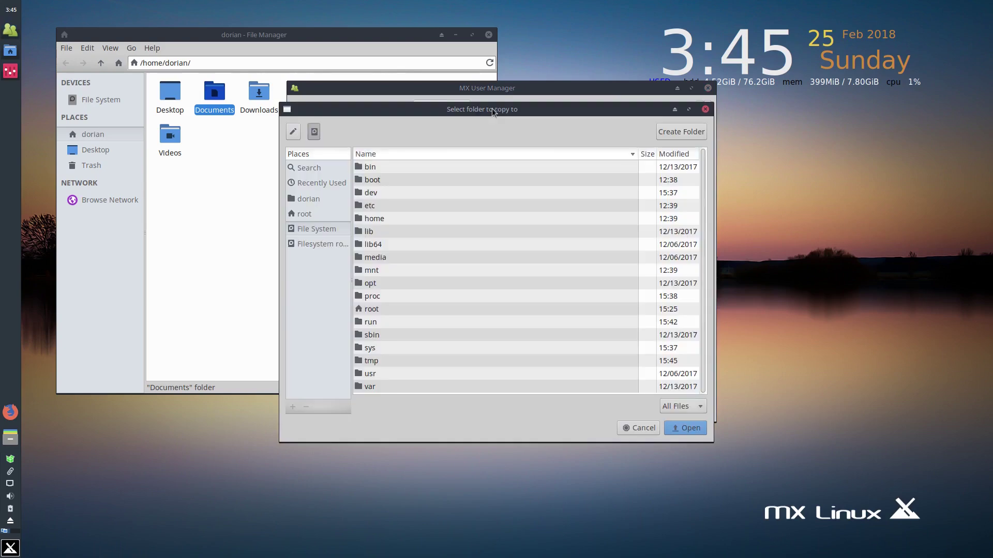
{"action": "left_click", "coordinate": [705, 109]}
{"action": "left_click", "coordinate": [594, 107]}
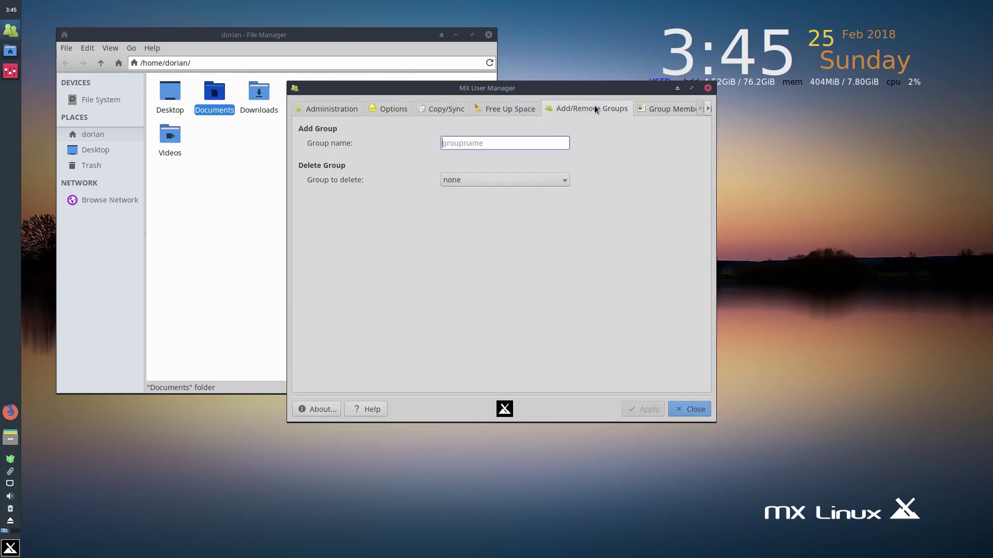
- Close User Manager and its permissions notice, then MX Tools and the Settings window
{"action": "left_click", "coordinate": [707, 89]}
{"action": "left_click", "coordinate": [599, 356]}
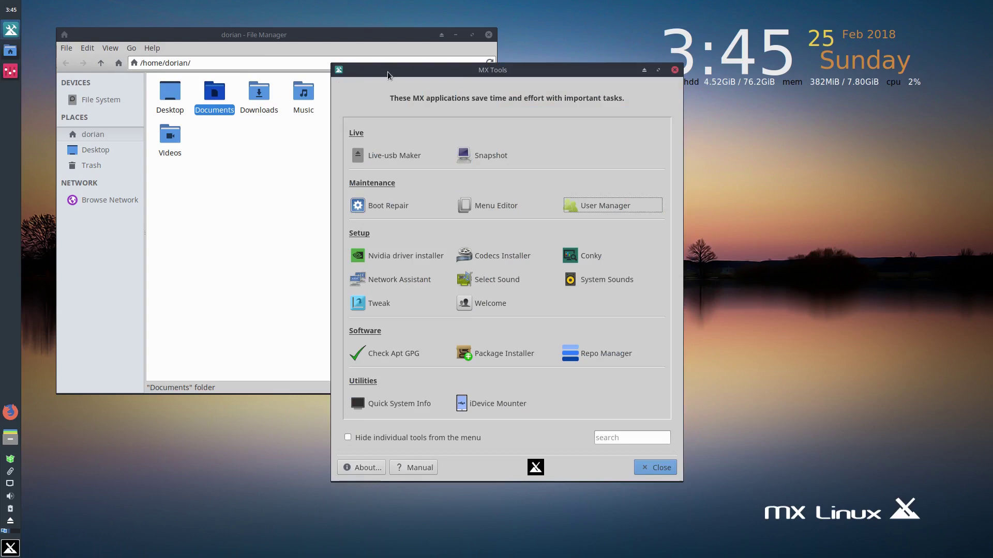
{"action": "left_click", "coordinate": [655, 467]}
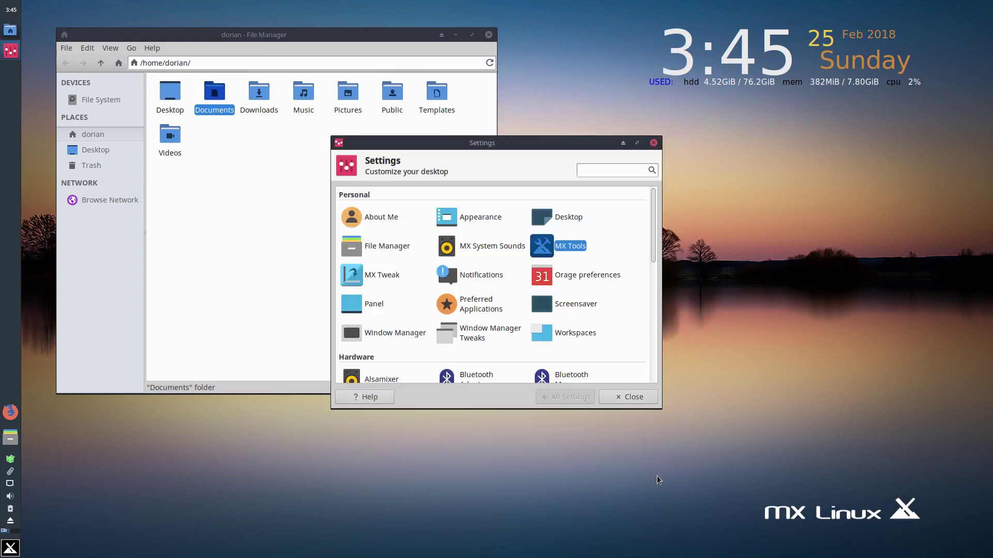
{"action": "left_click", "coordinate": [649, 142]}
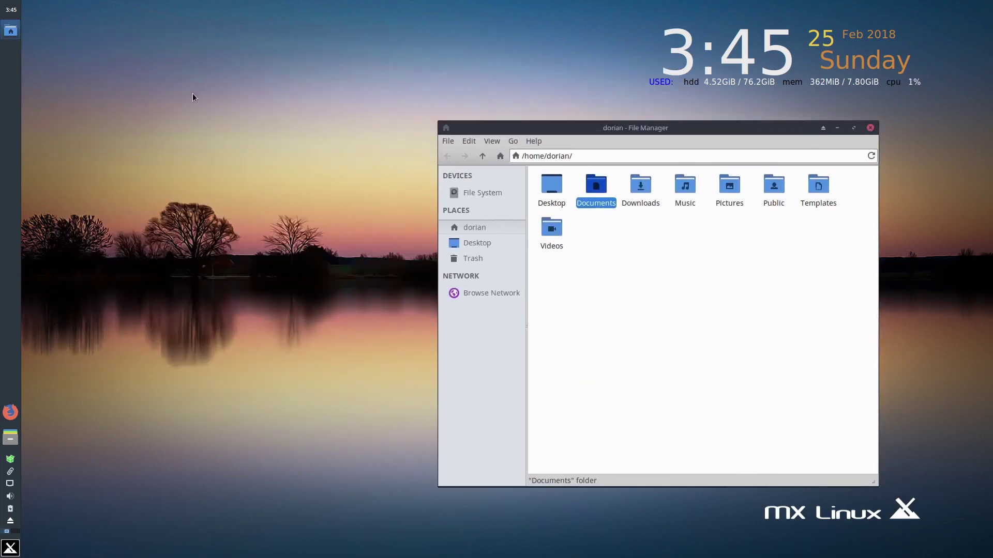
- Create a New Folder on the desktop, then launch Task Manager from the applications menu
{"action": "right_click", "coordinate": [184, 92]}
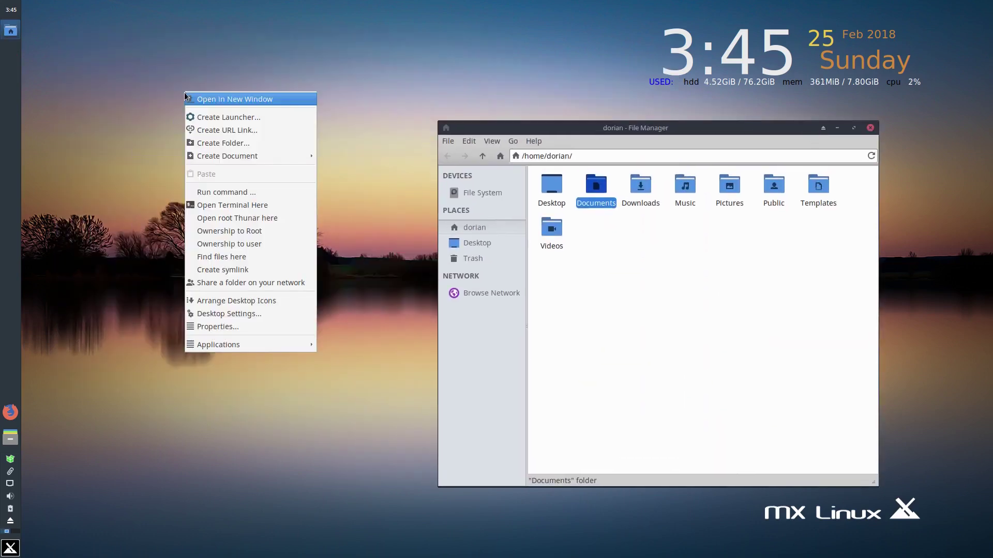
{"action": "left_click", "coordinate": [259, 143]}
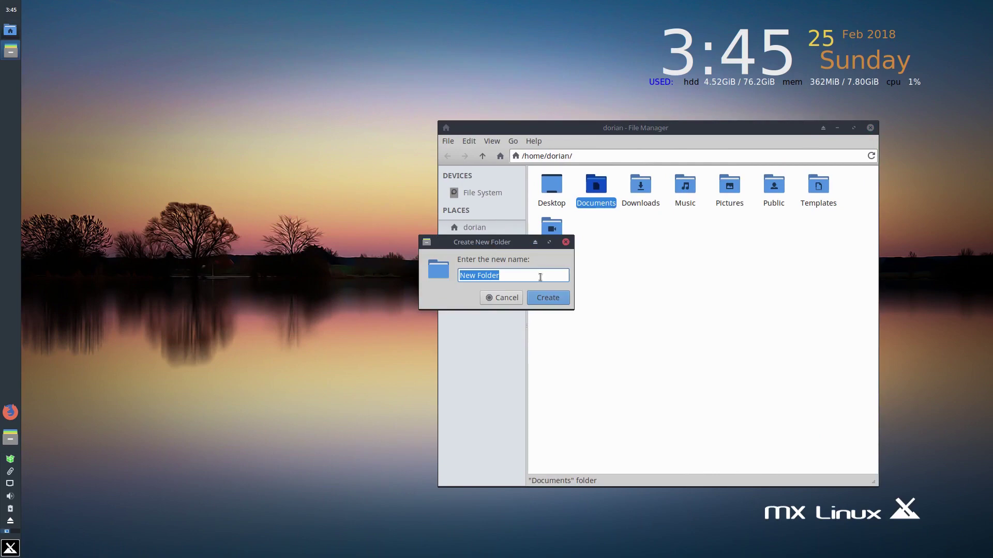
{"action": "left_click", "coordinate": [545, 298]}
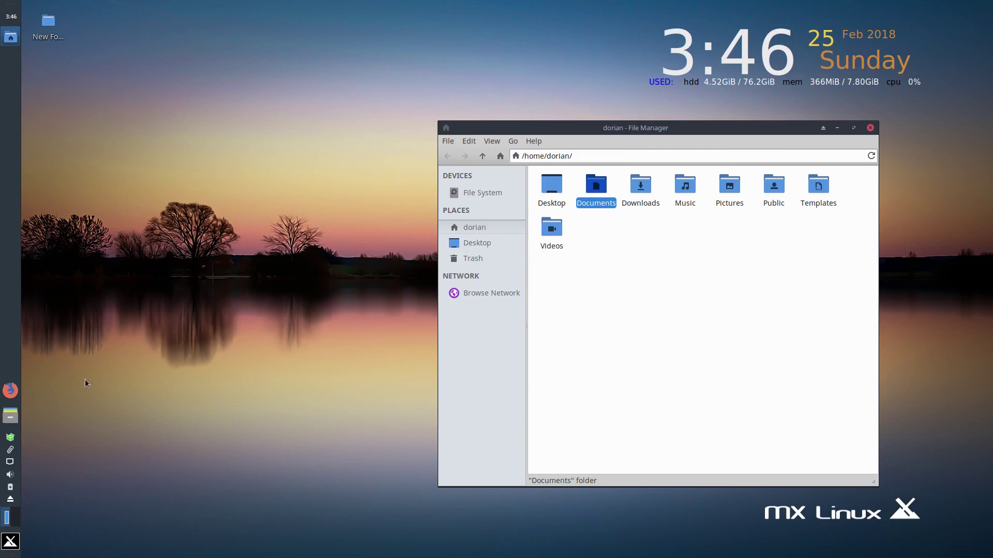
{"action": "left_click", "coordinate": [6, 542]}
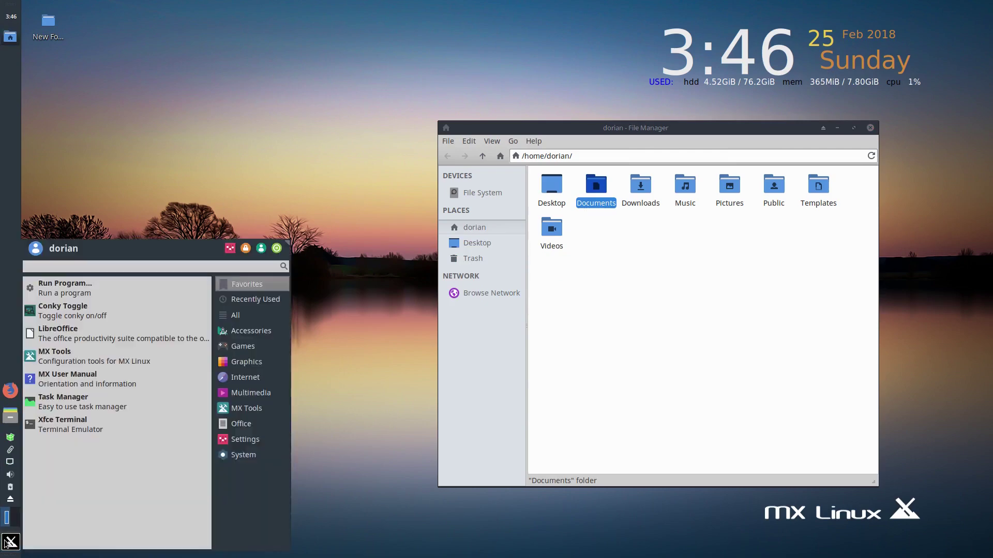
{"action": "left_click", "coordinate": [84, 402]}
- Enlarge the Task Manager window and scroll down through the process list
{"action": "left_click_drag", "start_coordinate": [169, 78], "coordinate": [93, 3]}
{"action": "left_click", "coordinate": [140, 25]}
{"action": "left_click", "coordinate": [361, 220]}
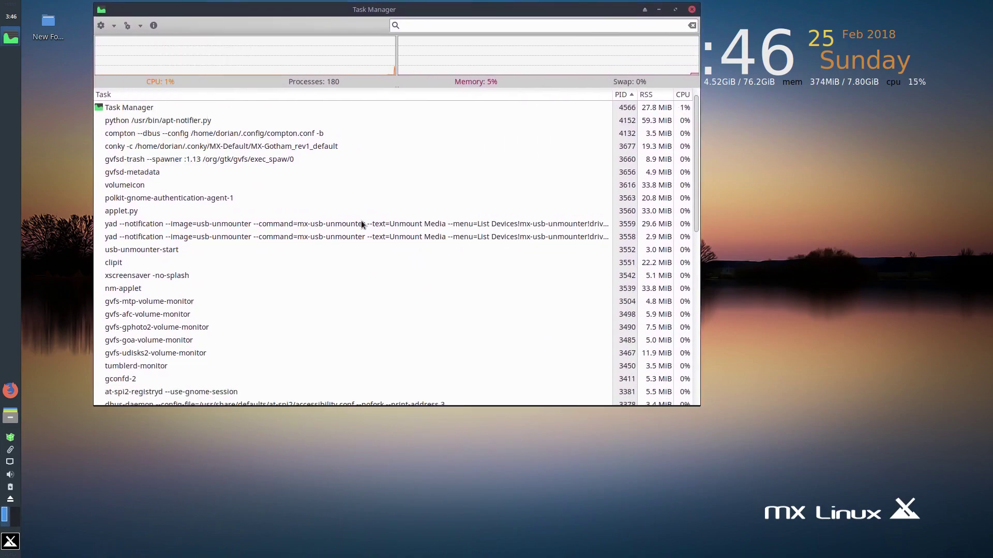
{"action": "scroll", "coordinate": [365, 252], "scroll_direction": "down", "scroll_amount": 7}
{"action": "scroll", "coordinate": [336, 256], "scroll_direction": "down", "scroll_amount": 4}
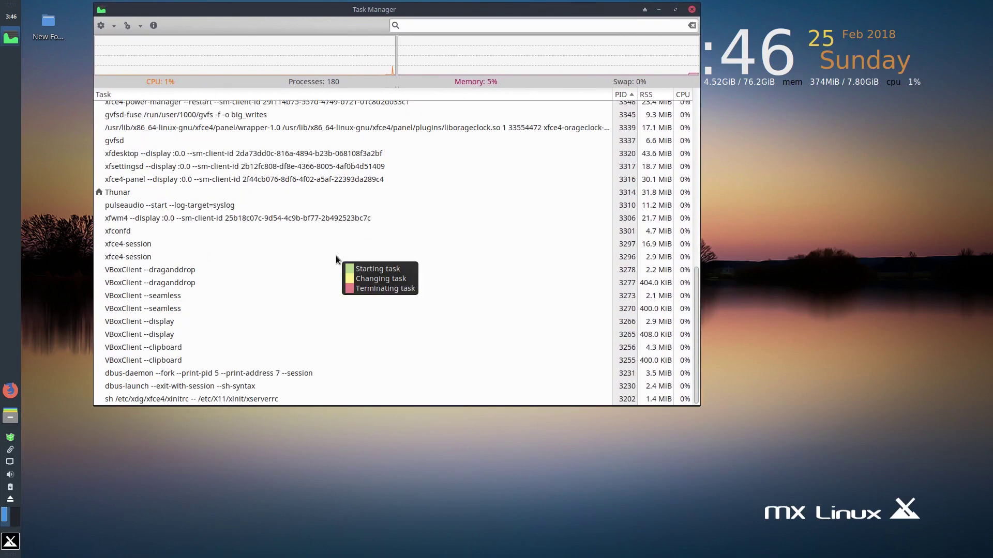
- Select the VBoxClient, xfsettingsd and xfce4-notifyd rows and scroll back to the top to see the new xfce4-notifyd
{"action": "left_click", "coordinate": [159, 273]}
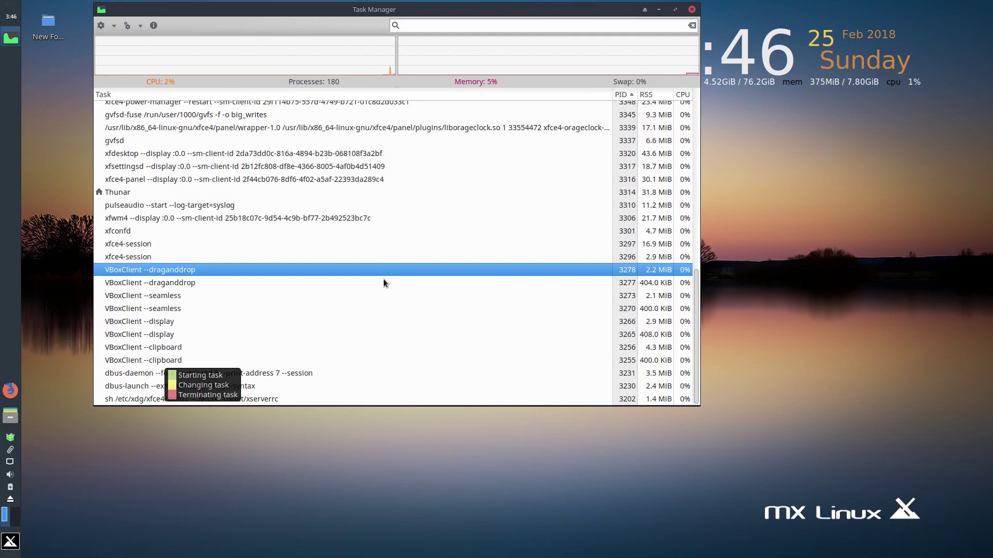
{"action": "scroll", "coordinate": [347, 282], "scroll_direction": "up", "scroll_amount": 2}
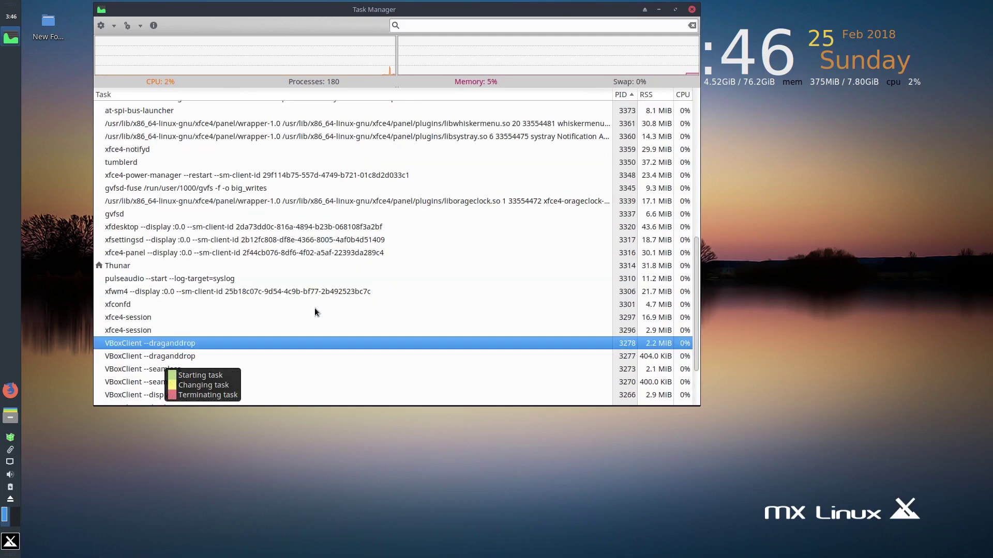
{"action": "left_click", "coordinate": [132, 242]}
{"action": "scroll", "coordinate": [247, 249], "scroll_direction": "up", "scroll_amount": 2}
{"action": "left_click", "coordinate": [137, 223]}
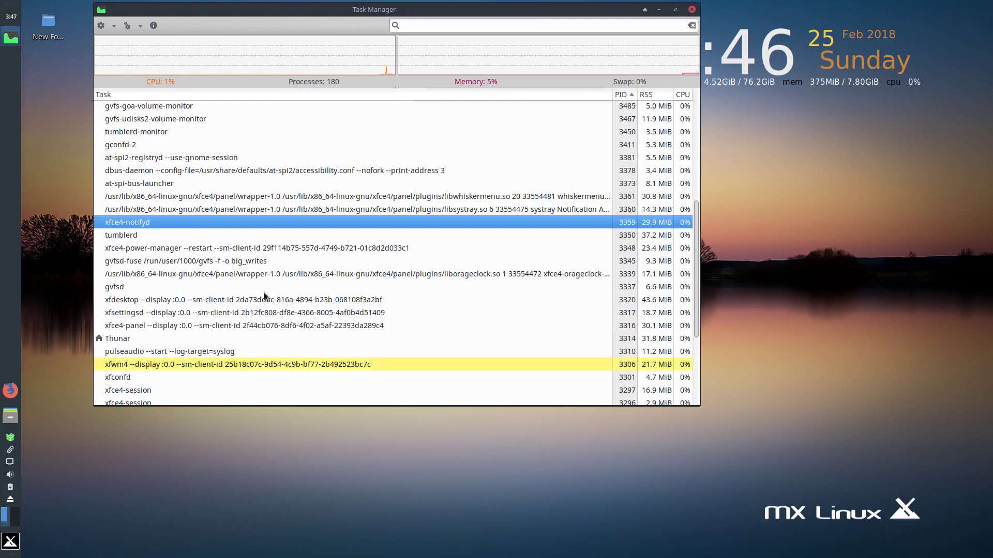
{"action": "scroll", "coordinate": [246, 260], "scroll_direction": "up", "scroll_amount": 1}
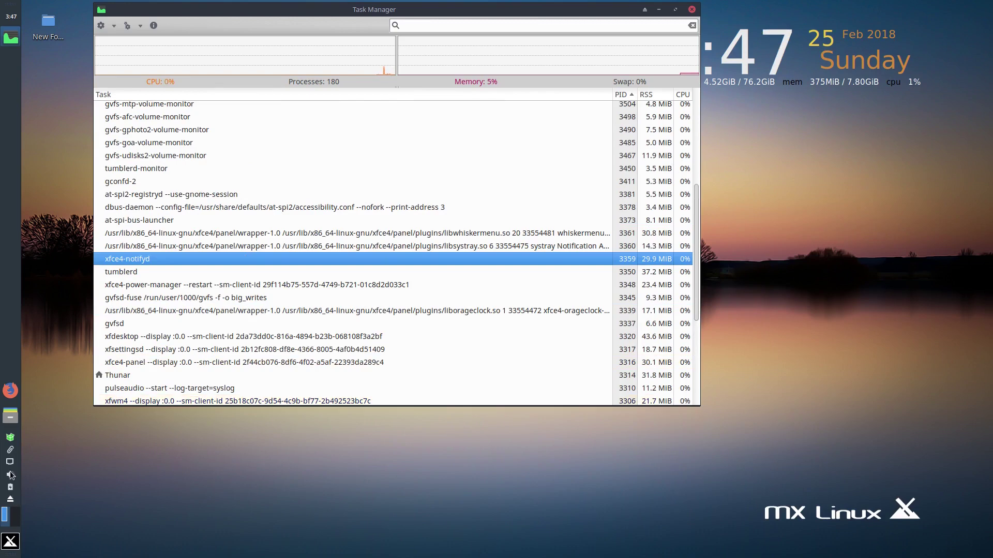
{"action": "scroll", "coordinate": [10, 474], "scroll_direction": "down", "scroll_amount": 3}
{"action": "scroll", "coordinate": [10, 476], "scroll_direction": "up", "scroll_amount": 2}
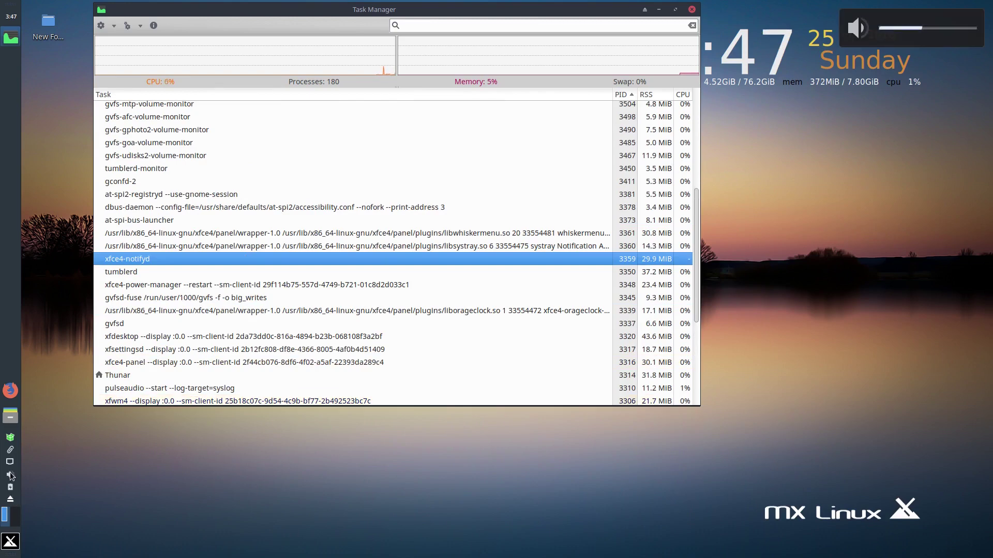
{"action": "left_click", "coordinate": [365, 217]}
{"action": "scroll", "coordinate": [366, 218], "scroll_direction": "up", "scroll_amount": 6}
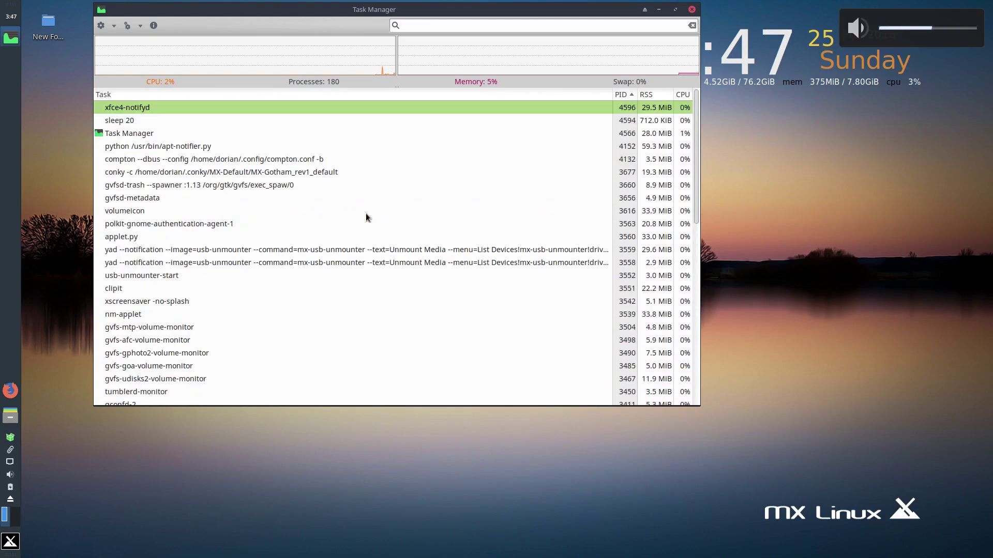
- Launch Firefox on mxlinux.org and minimize it so Task Manager shows the firefox process
{"action": "left_click", "coordinate": [10, 393]}
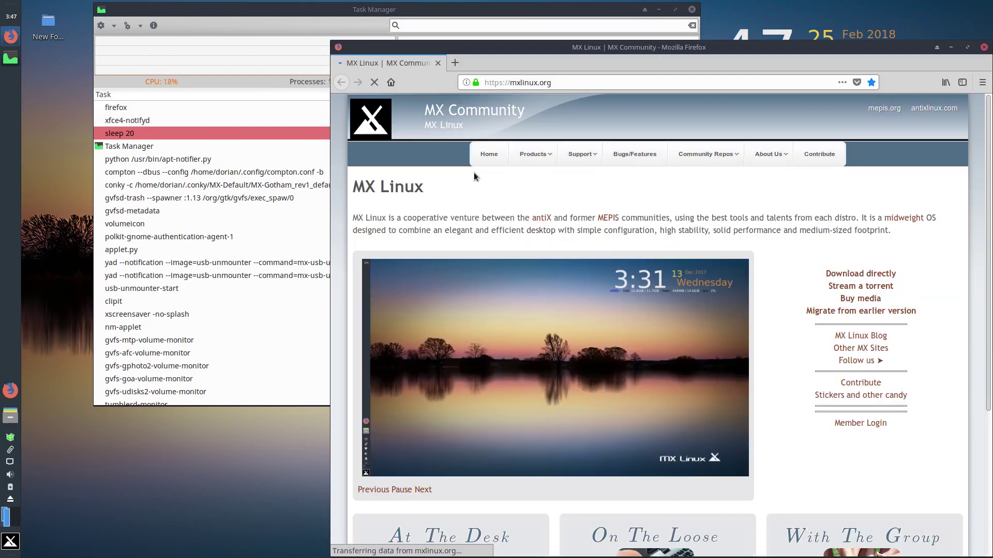
{"action": "left_click", "coordinate": [952, 48]}
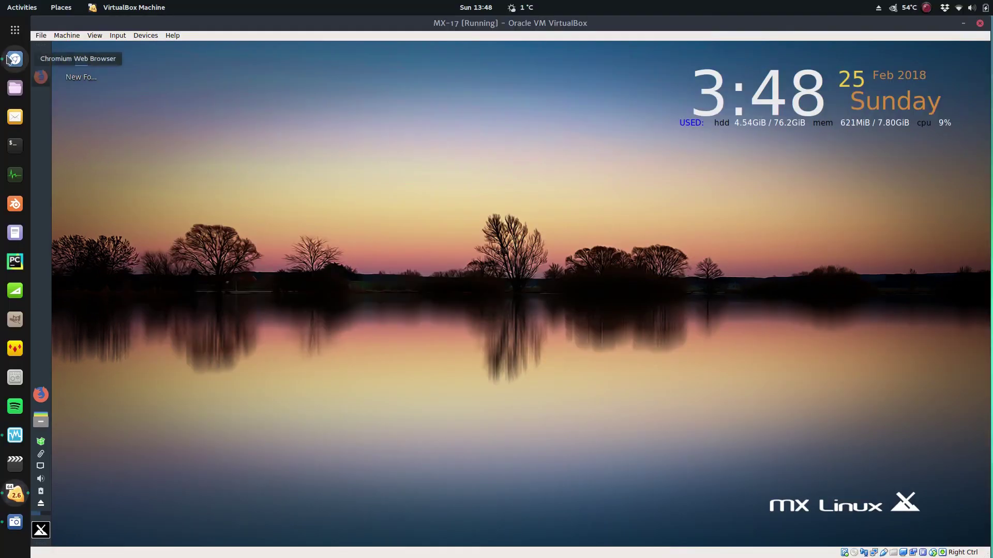
- Bring Chromium forward and open the MX Linux Forum from the site's Support menu
{"action": "left_click", "coordinate": [13, 58]}
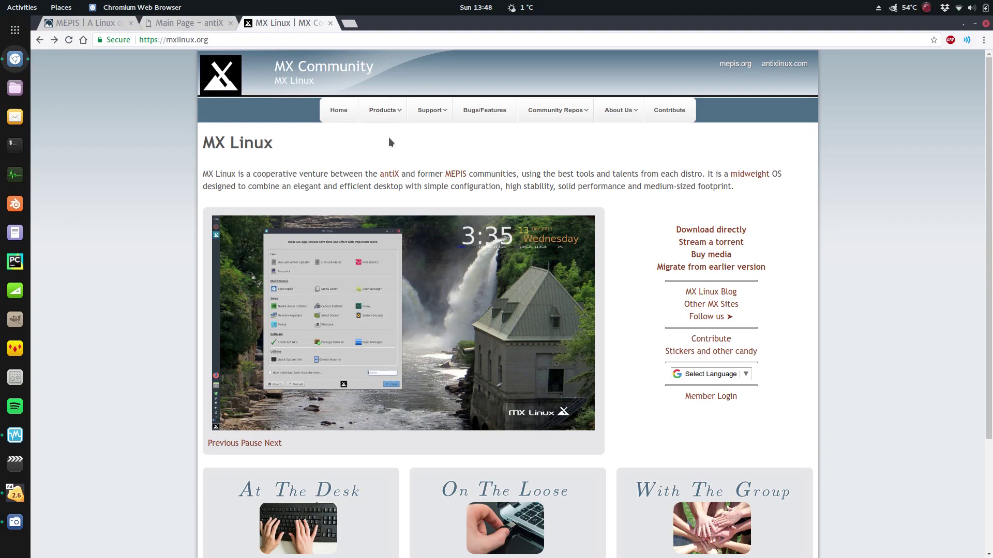
{"action": "left_click", "coordinate": [430, 110]}
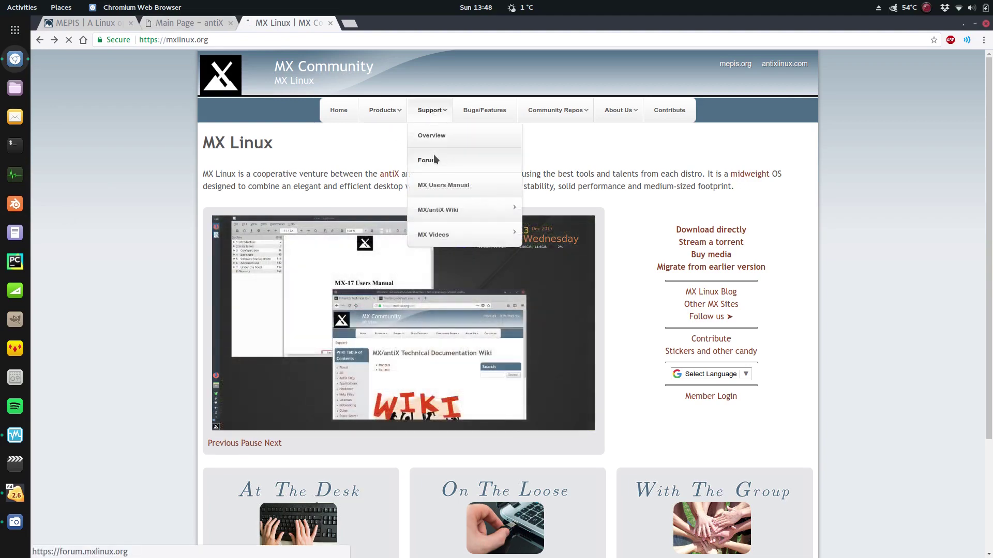
{"action": "left_click", "coordinate": [433, 156]}
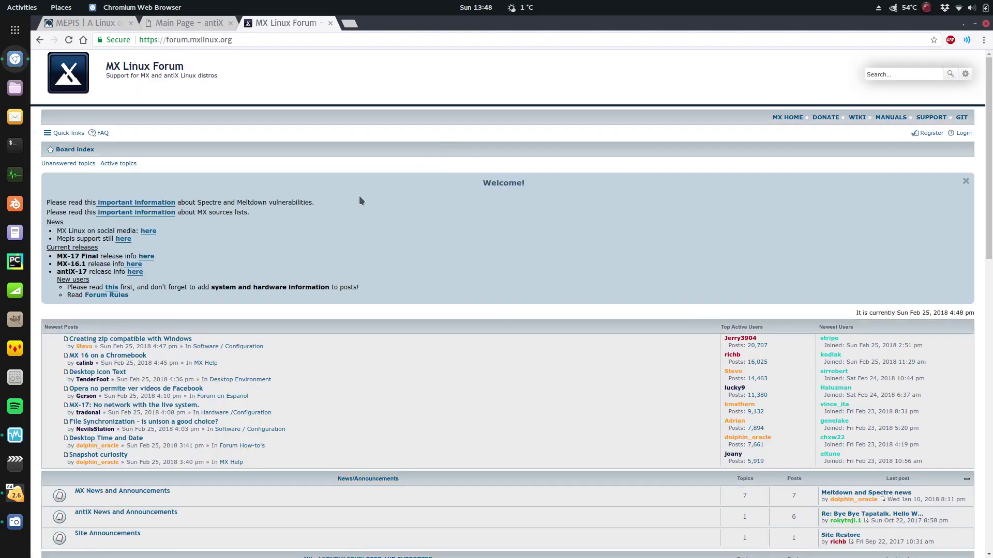
- Scroll through the forum board index, then close Chromium
{"action": "scroll", "coordinate": [360, 200], "scroll_direction": "down", "scroll_amount": 8}
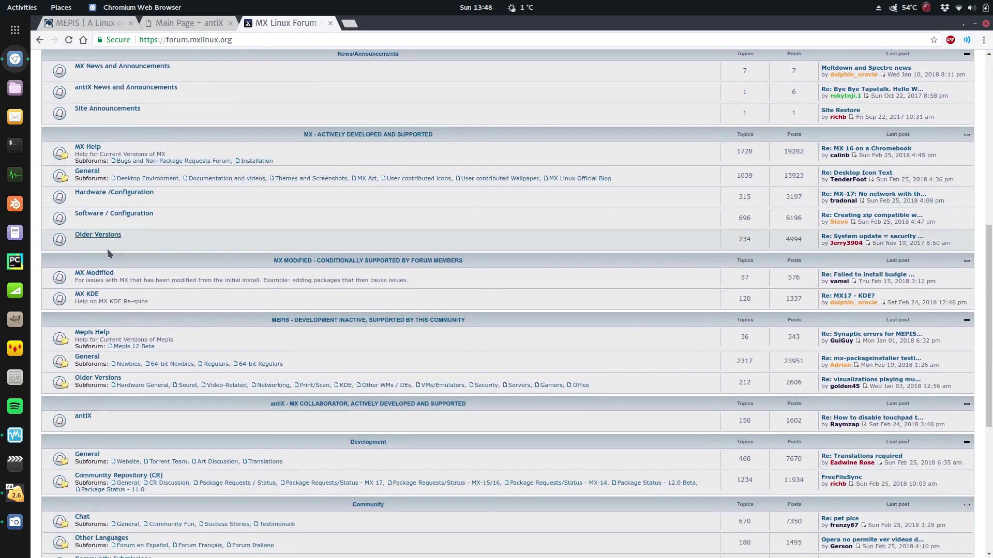
{"action": "scroll", "coordinate": [107, 252], "scroll_direction": "down", "scroll_amount": 3}
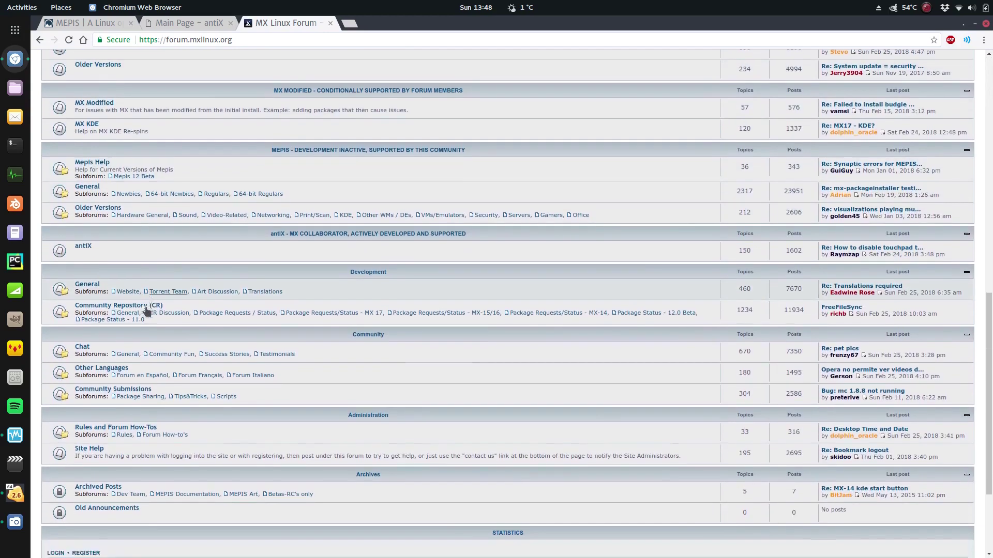
{"action": "scroll", "coordinate": [147, 310], "scroll_direction": "down", "scroll_amount": 3}
{"action": "scroll", "coordinate": [705, 337], "scroll_direction": "up", "scroll_amount": 4}
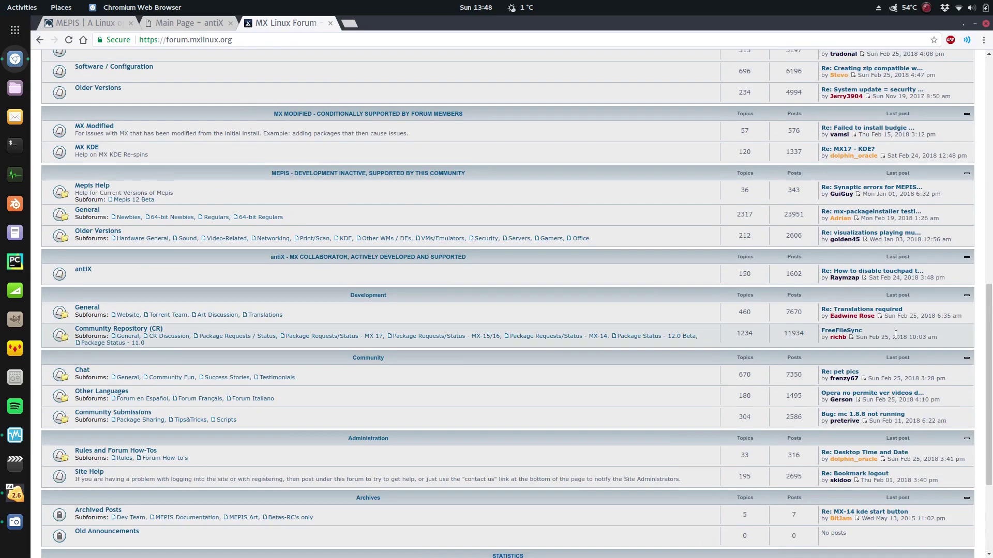
{"action": "scroll", "coordinate": [895, 326], "scroll_direction": "up", "scroll_amount": 2}
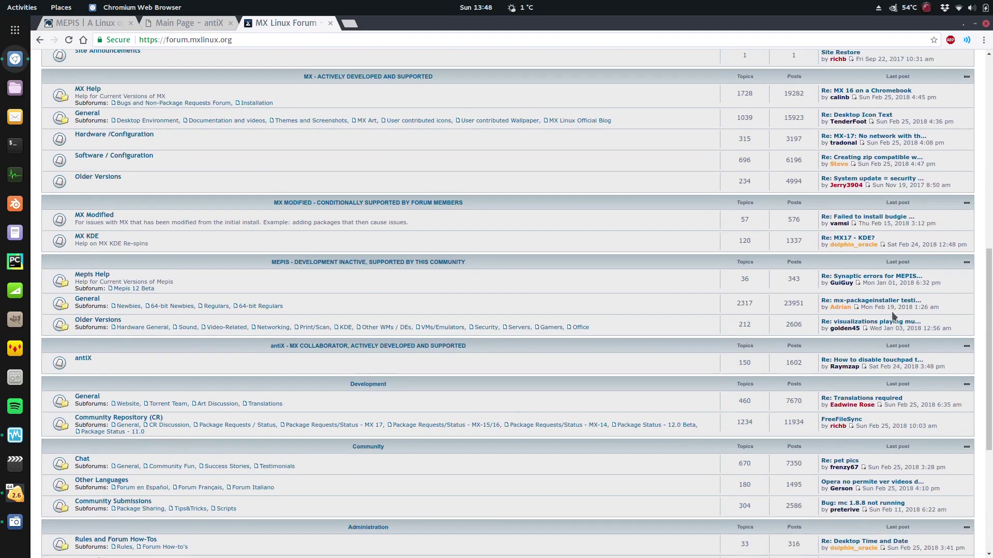
{"action": "scroll", "coordinate": [895, 316], "scroll_direction": "up", "scroll_amount": 1}
{"action": "scroll", "coordinate": [900, 330], "scroll_direction": "up", "scroll_amount": 1}
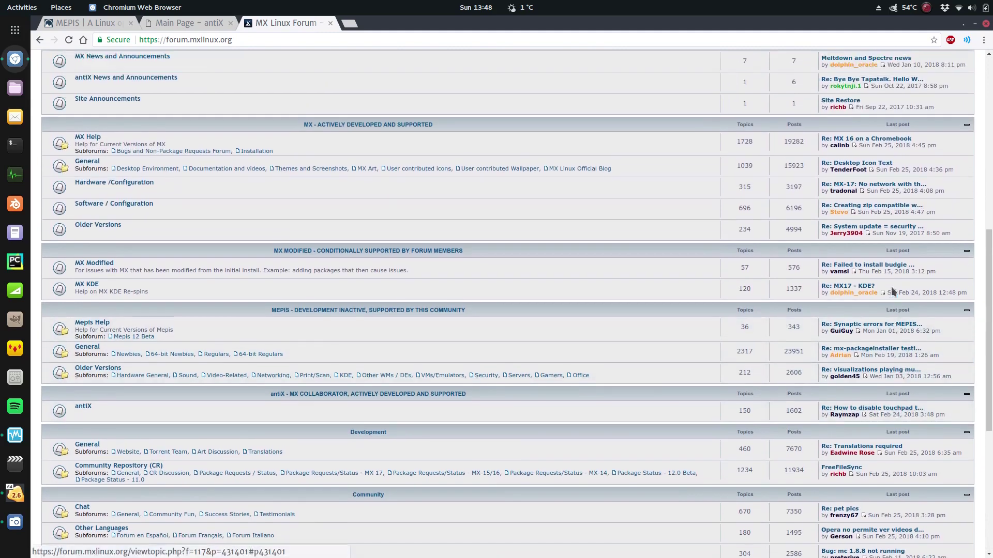
{"action": "scroll", "coordinate": [893, 291], "scroll_direction": "up", "scroll_amount": 3}
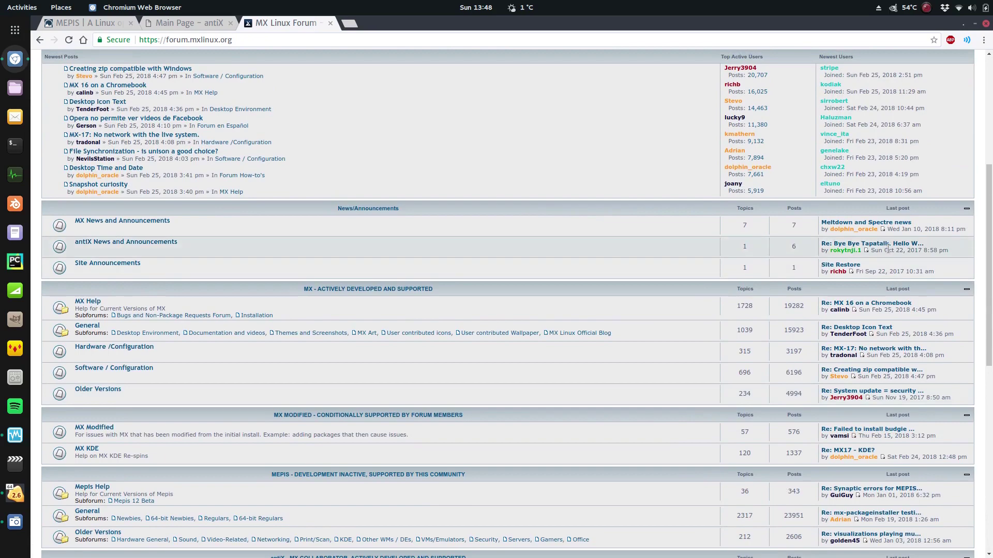
{"action": "scroll", "coordinate": [517, 300], "scroll_direction": "up", "scroll_amount": 3}
{"action": "scroll", "coordinate": [516, 272], "scroll_direction": "down", "scroll_amount": 4}
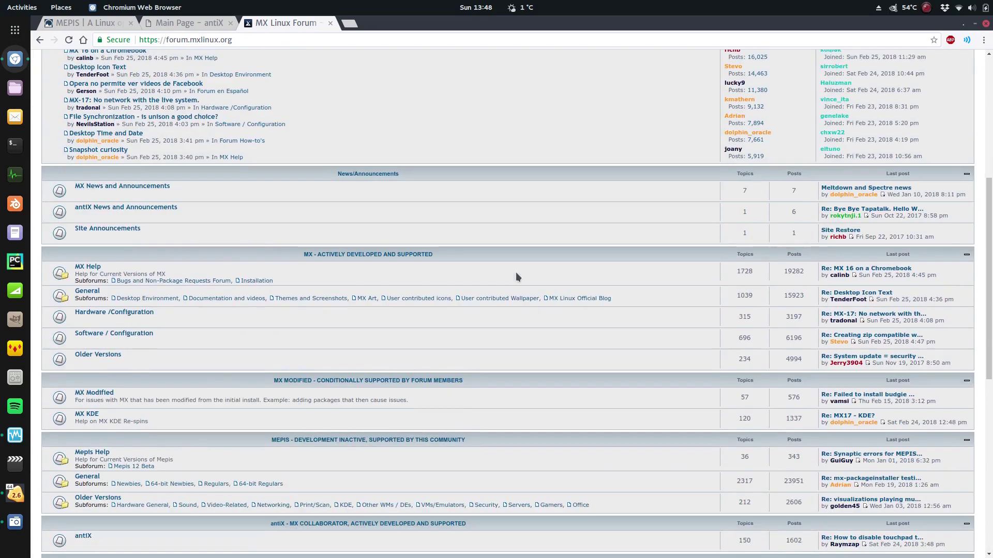
{"action": "scroll", "coordinate": [516, 272], "scroll_direction": "down", "scroll_amount": 2}
{"action": "scroll", "coordinate": [514, 269], "scroll_direction": "up", "scroll_amount": 4}
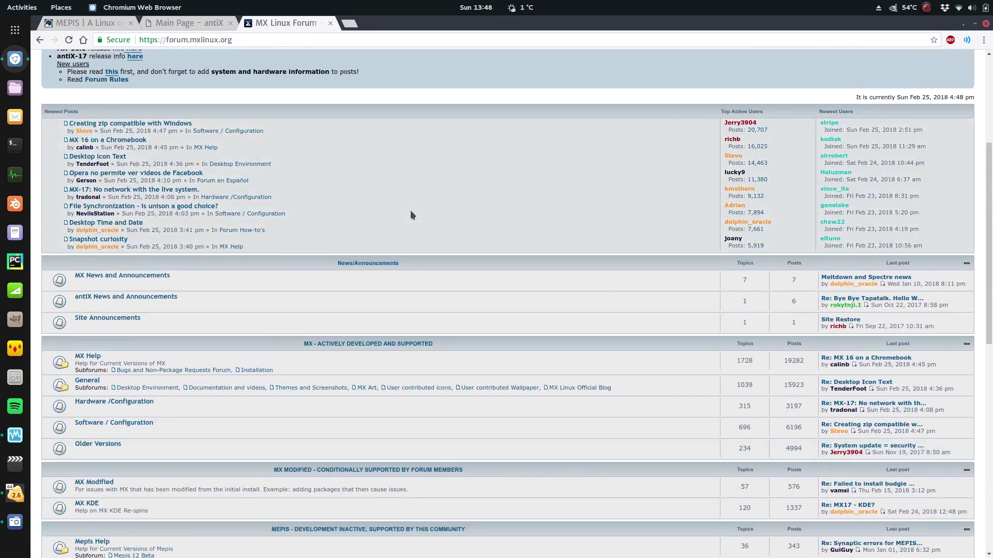
{"action": "scroll", "coordinate": [410, 211], "scroll_direction": "up", "scroll_amount": 4}
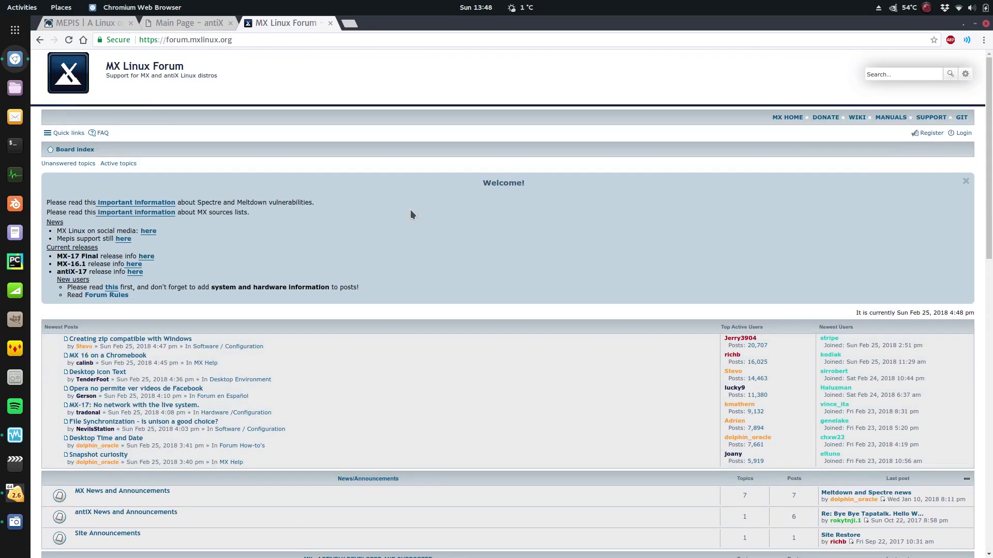
{"action": "left_click", "coordinate": [986, 25]}
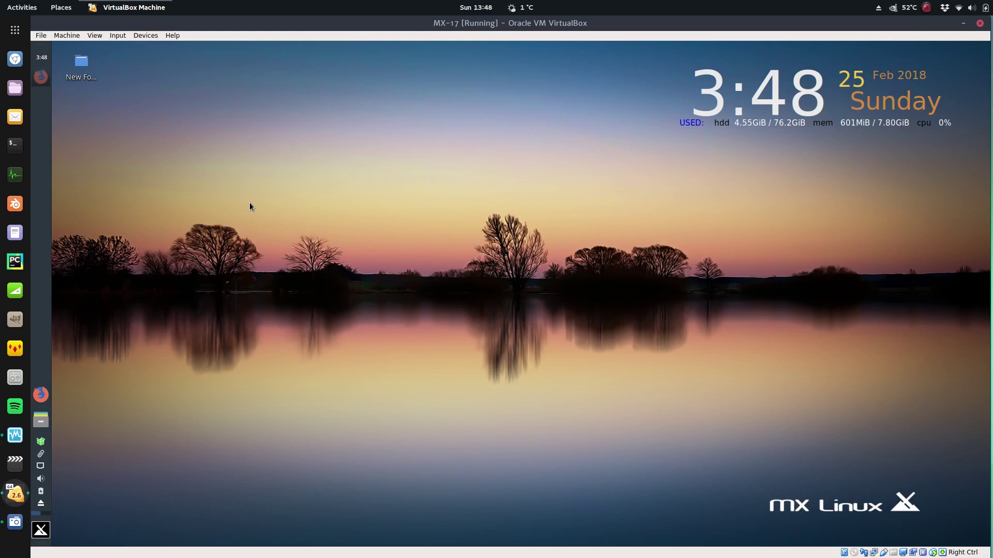
- Switch the MX-17 virtual machine to full-screen with Host+F
{"action": "key", "text": "Control_R+f"}
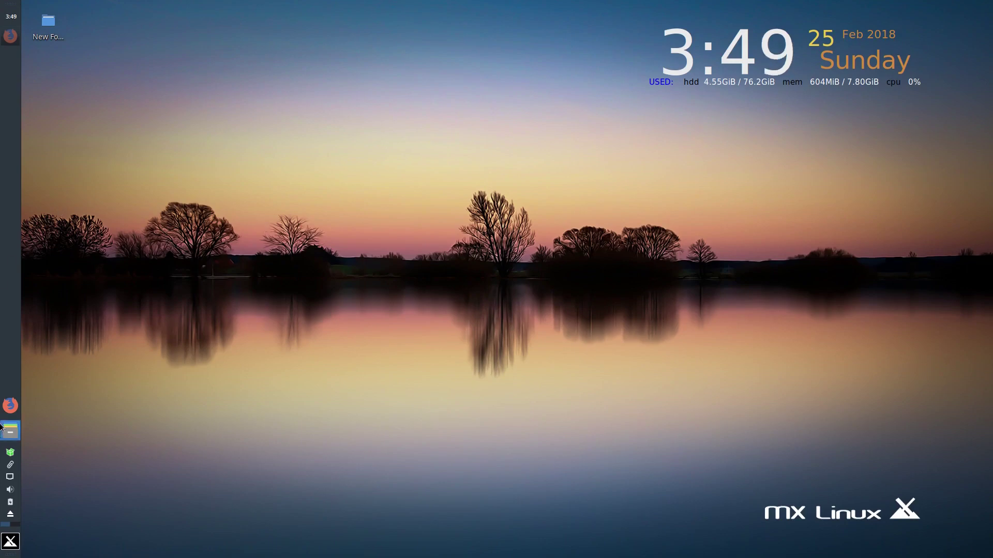
{"action": "left_click", "coordinate": [11, 542]}
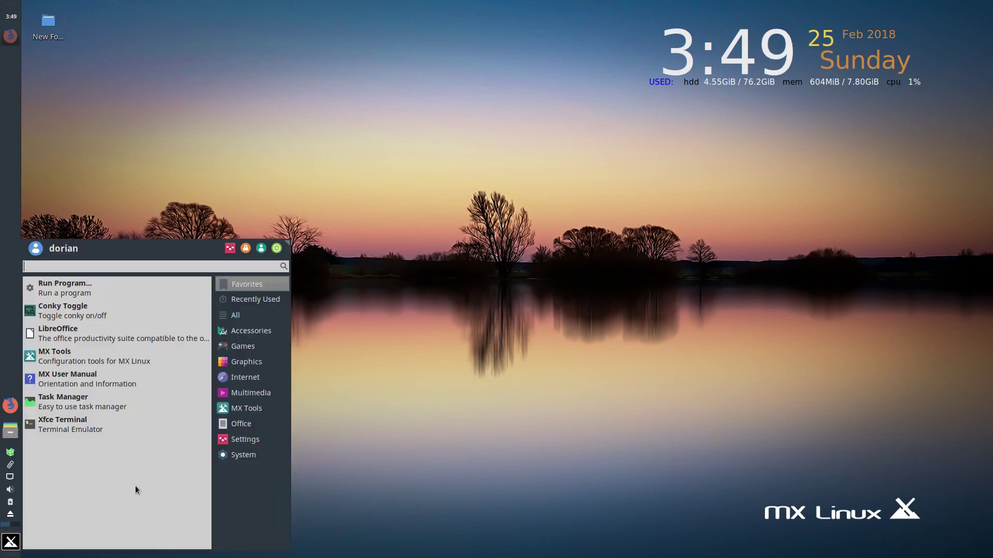
{"action": "left_click", "coordinate": [255, 331]}
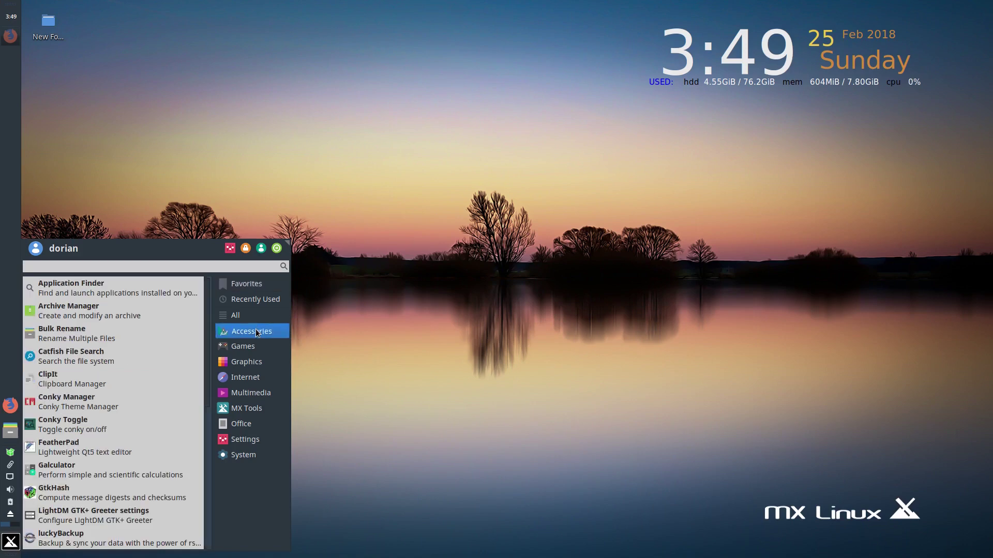
{"action": "scroll", "coordinate": [155, 380], "scroll_direction": "down", "scroll_amount": 5}
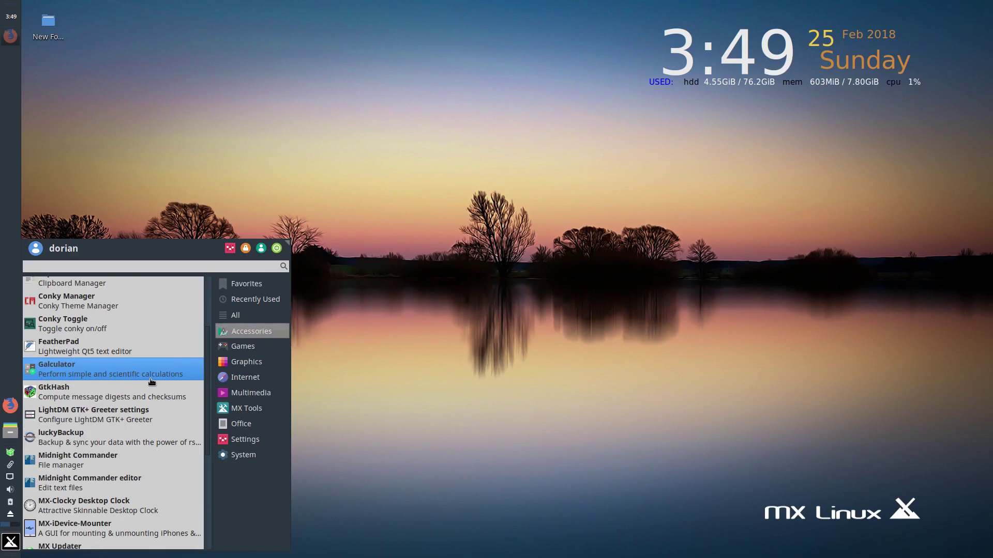
{"action": "scroll", "coordinate": [151, 381], "scroll_direction": "down", "scroll_amount": 8}
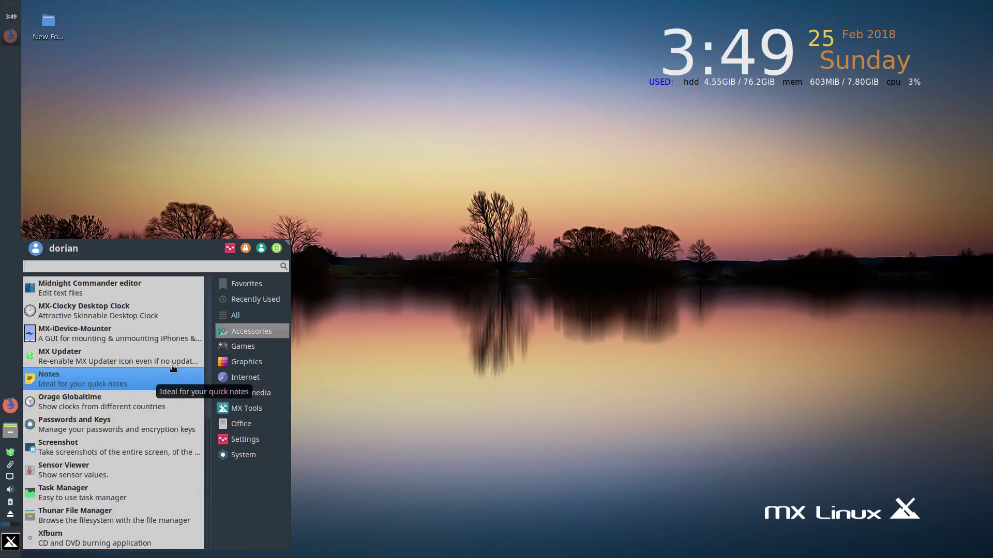
{"action": "mouse_move", "coordinate": [254, 421]}
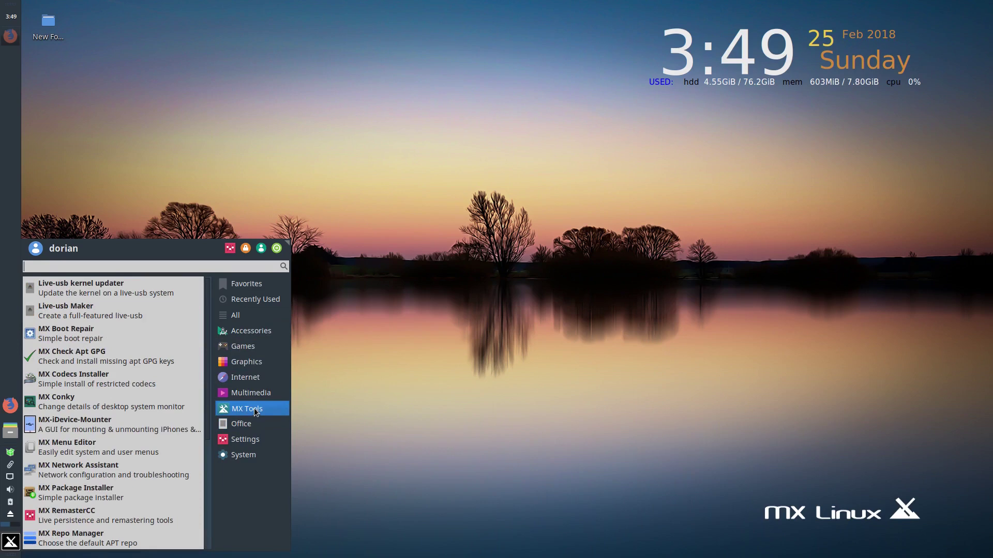
{"action": "scroll", "coordinate": [91, 372], "scroll_direction": "down", "scroll_amount": 4}
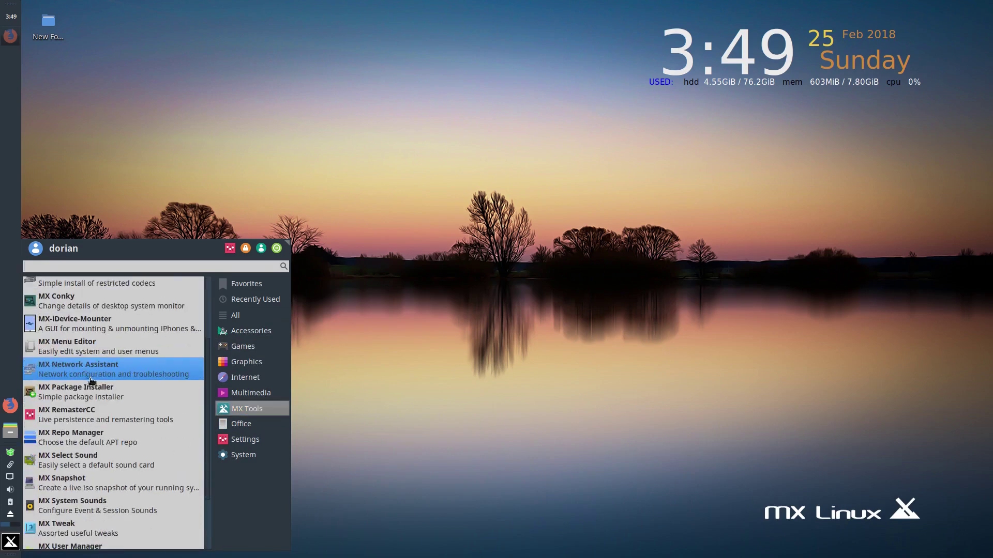
{"action": "scroll", "coordinate": [91, 381], "scroll_direction": "down", "scroll_amount": 3}
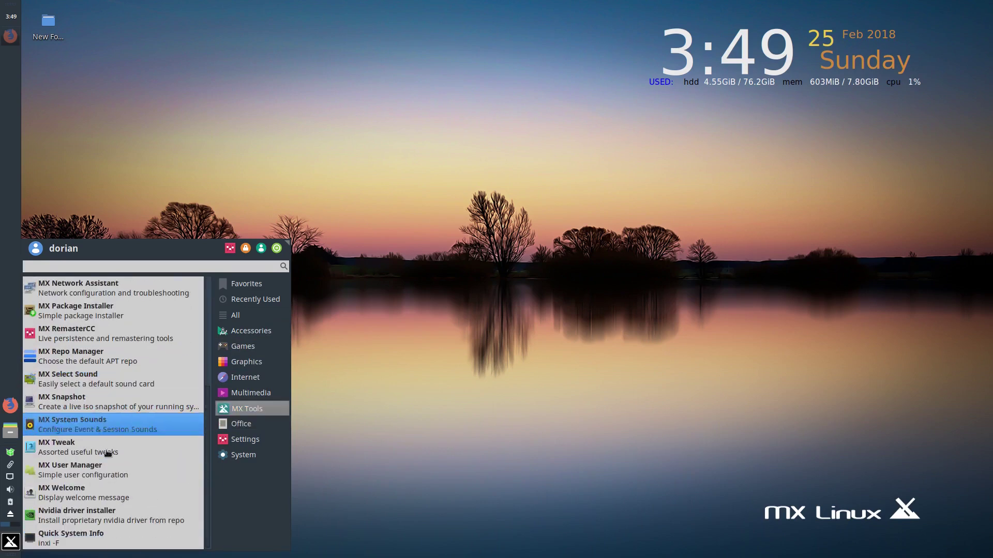
{"action": "left_click", "coordinate": [343, 309]}
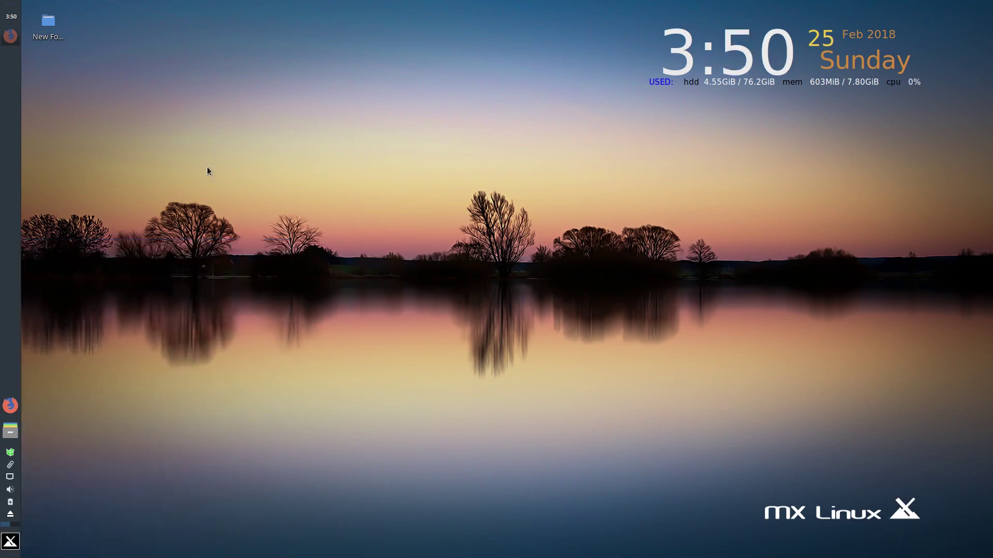
{"action": "left_click", "coordinate": [10, 432]}
{"action": "left_click_drag", "start_coordinate": [357, 6], "coordinate": [442, 139]}
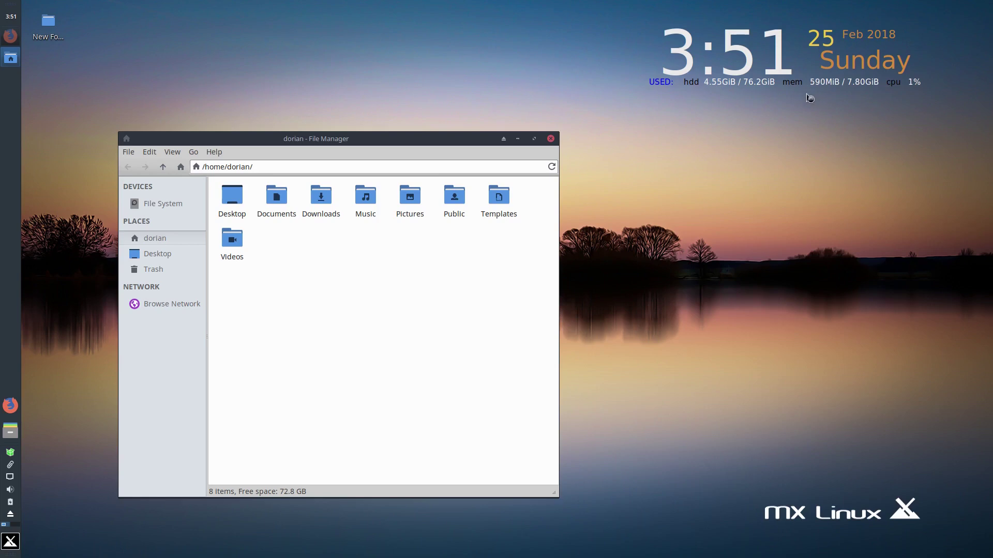
{"action": "left_click", "coordinate": [11, 36]}
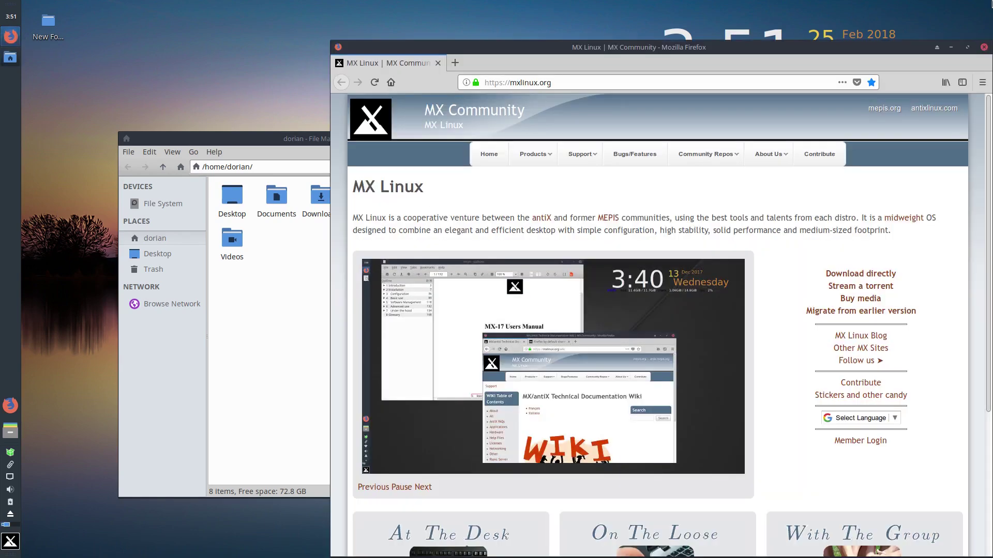
{"action": "left_click", "coordinate": [983, 48]}
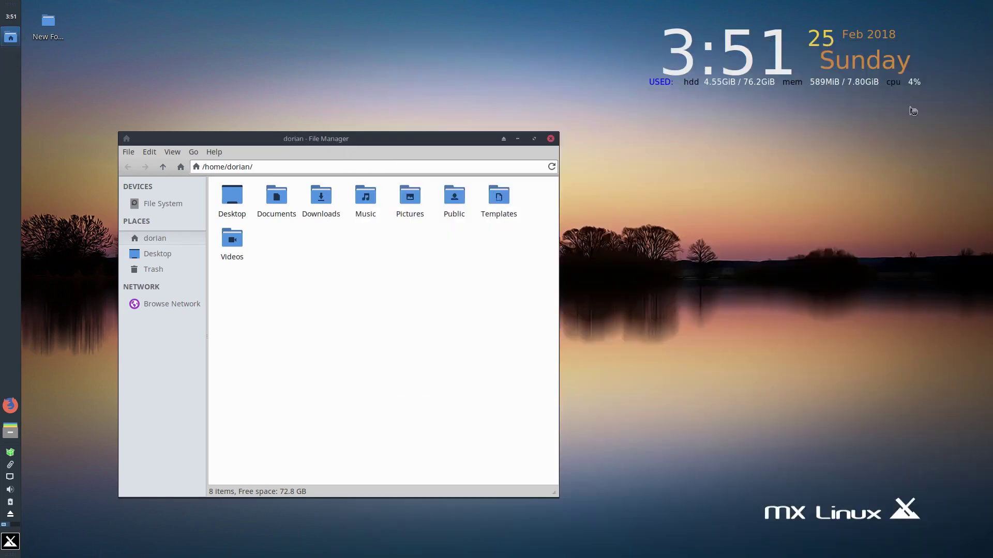
{"action": "left_click", "coordinate": [551, 138]}
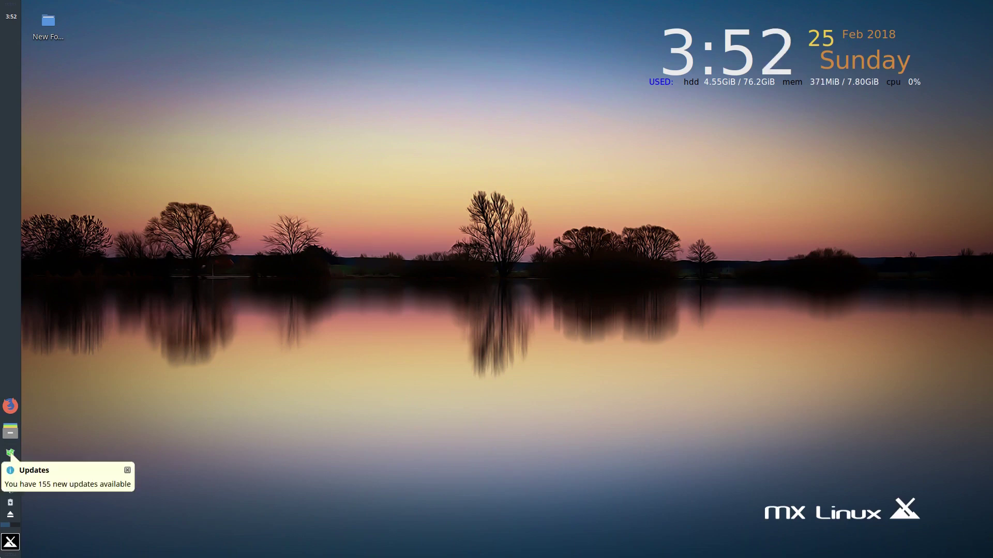
- From Settings Manager, set Compton as the MX Tweak compositor, apply it, and close MX Tweak
{"action": "left_click", "coordinate": [10, 542]}
{"action": "left_click", "coordinate": [236, 247]}
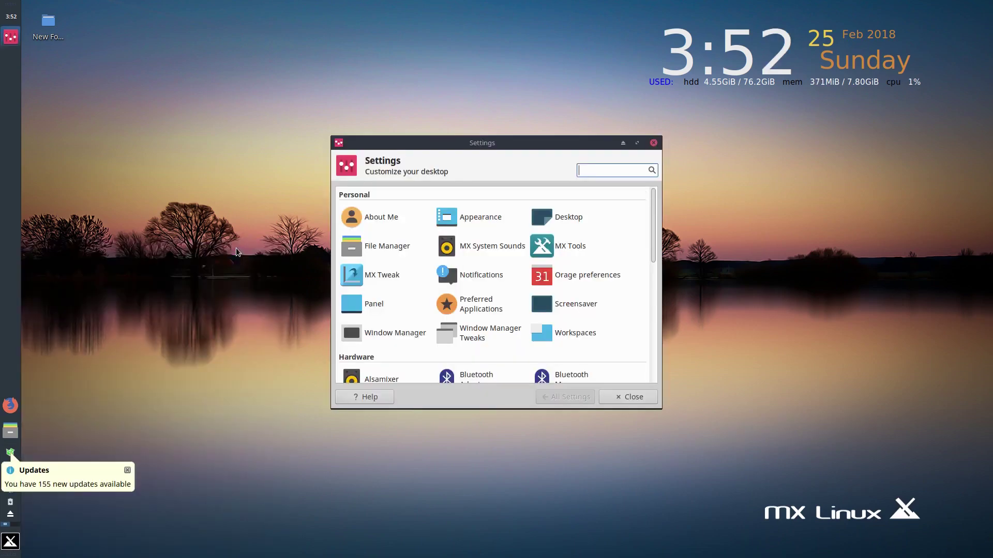
{"action": "left_click", "coordinate": [393, 279]}
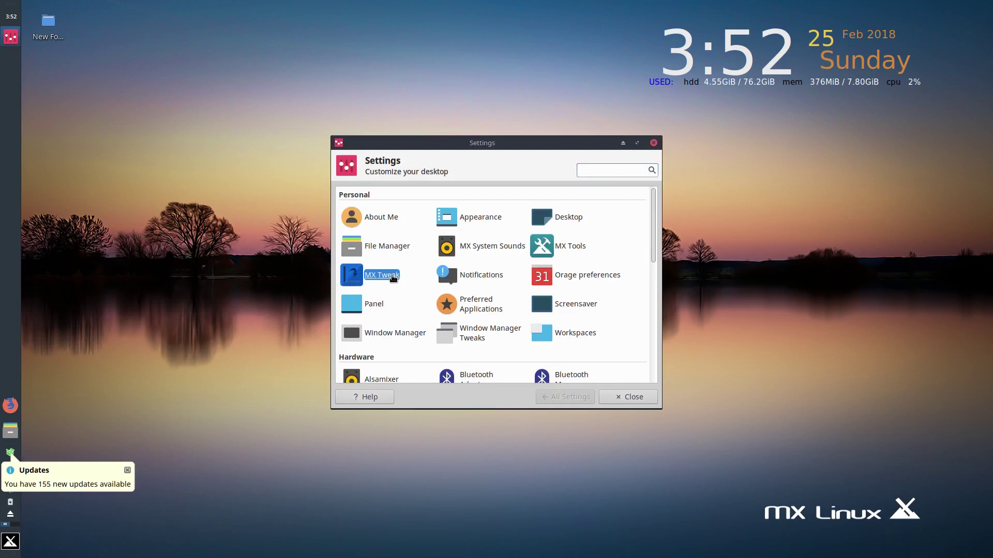
{"action": "left_click", "coordinate": [470, 139]}
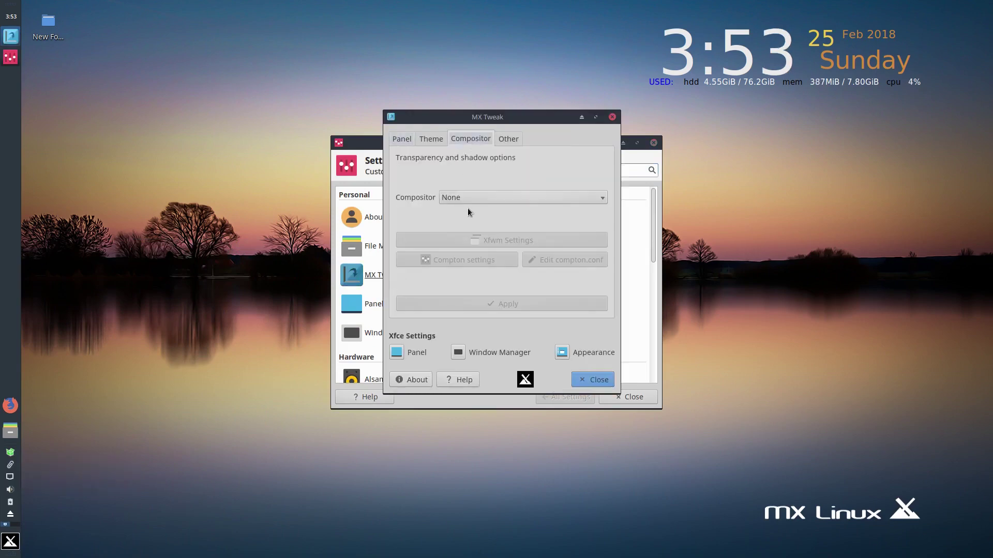
{"action": "left_click", "coordinate": [478, 201]}
{"action": "left_click", "coordinate": [482, 218]}
{"action": "left_click", "coordinate": [504, 297]}
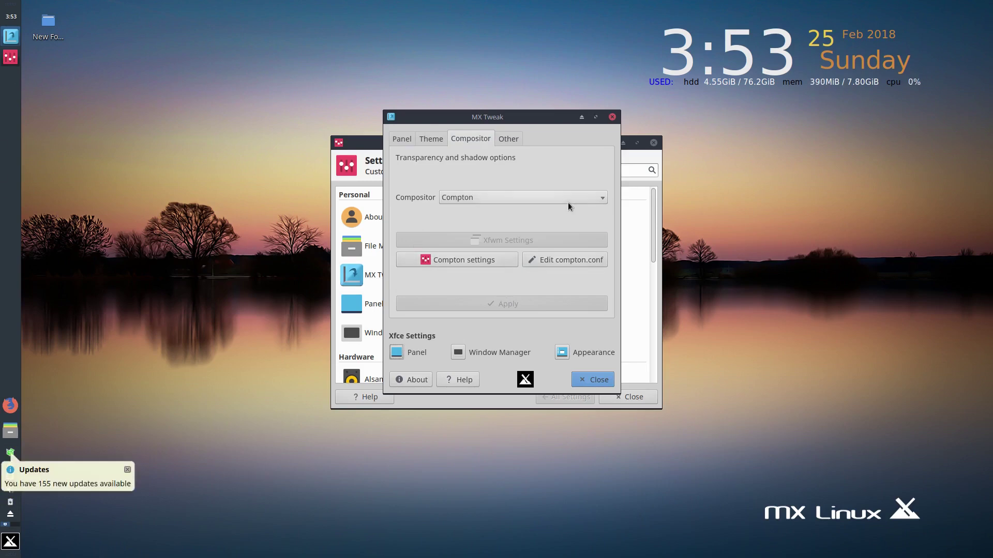
{"action": "left_click", "coordinate": [612, 116]}
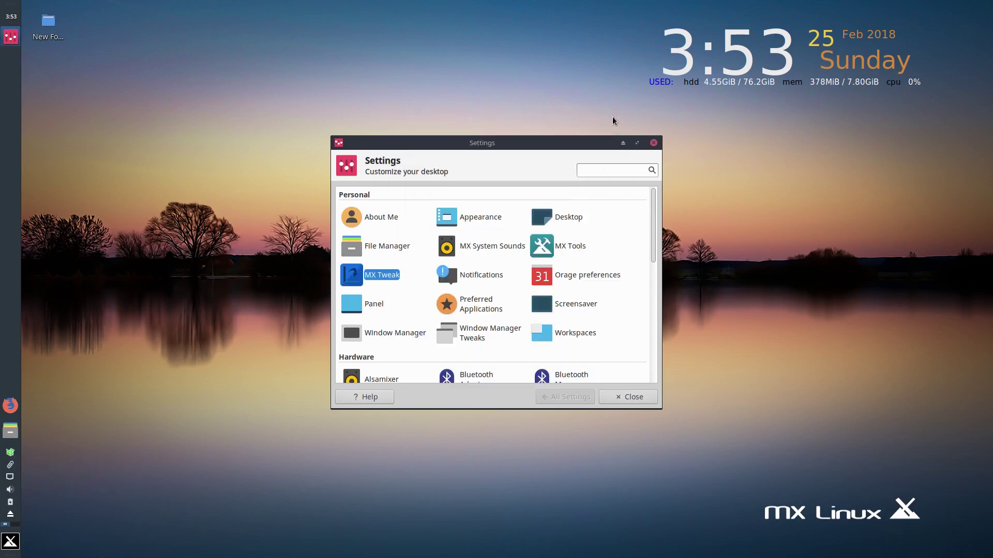
- Close the Settings Manager and dismiss the applications menu
{"action": "left_click", "coordinate": [654, 143]}
{"action": "left_click", "coordinate": [3, 547]}
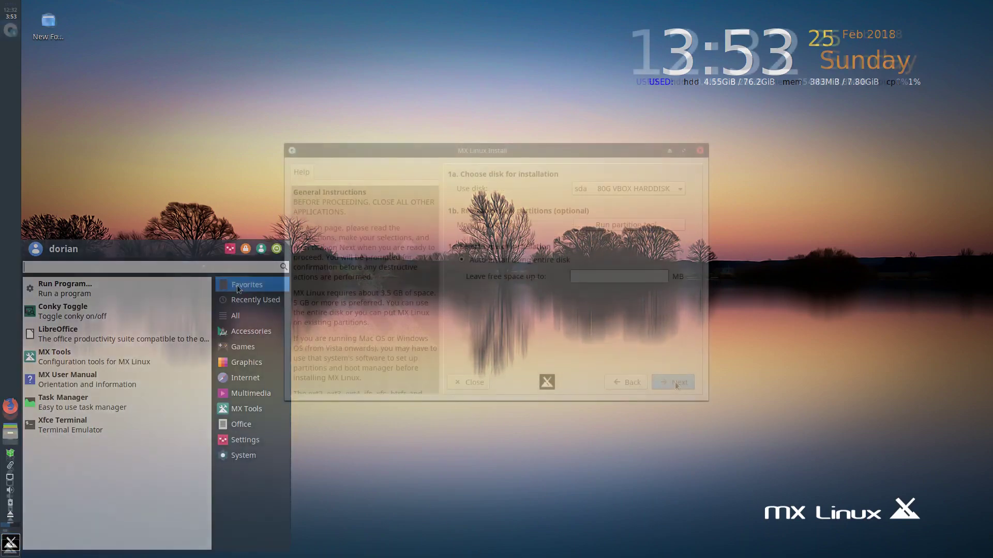
{"action": "left_click", "coordinate": [276, 249]}
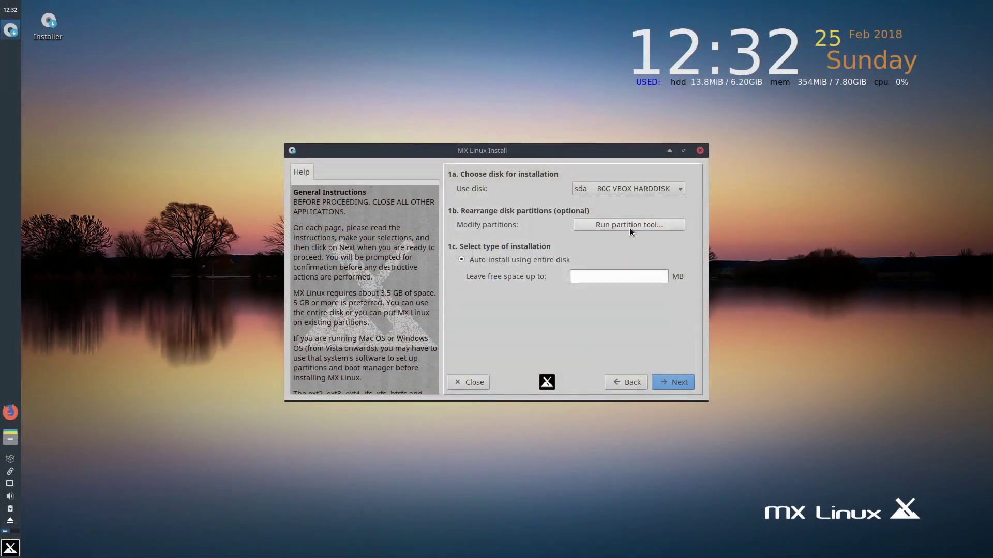
- Auto-install to the entire disk, confirm formatting, and accept the default network names
{"action": "left_click", "coordinate": [667, 383]}
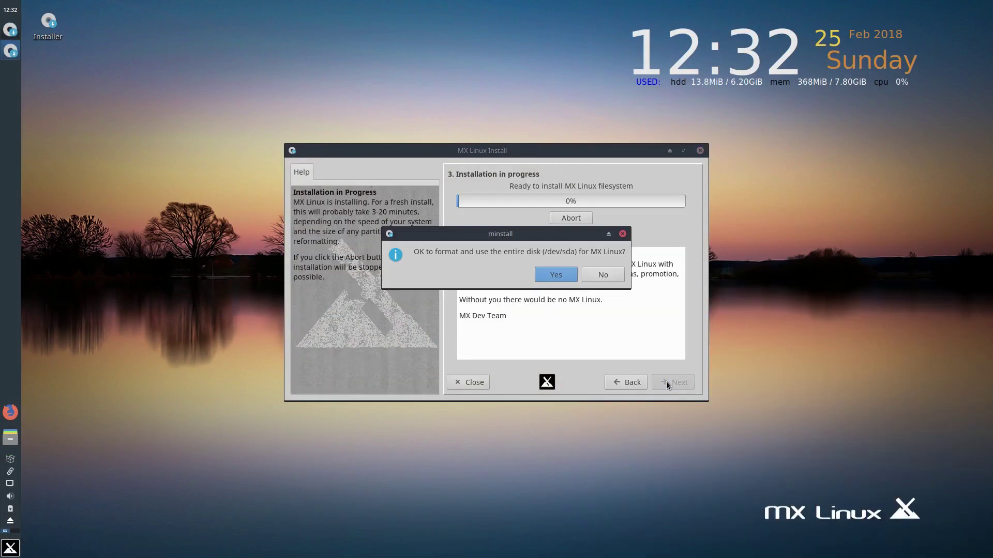
{"action": "left_click", "coordinate": [554, 274]}
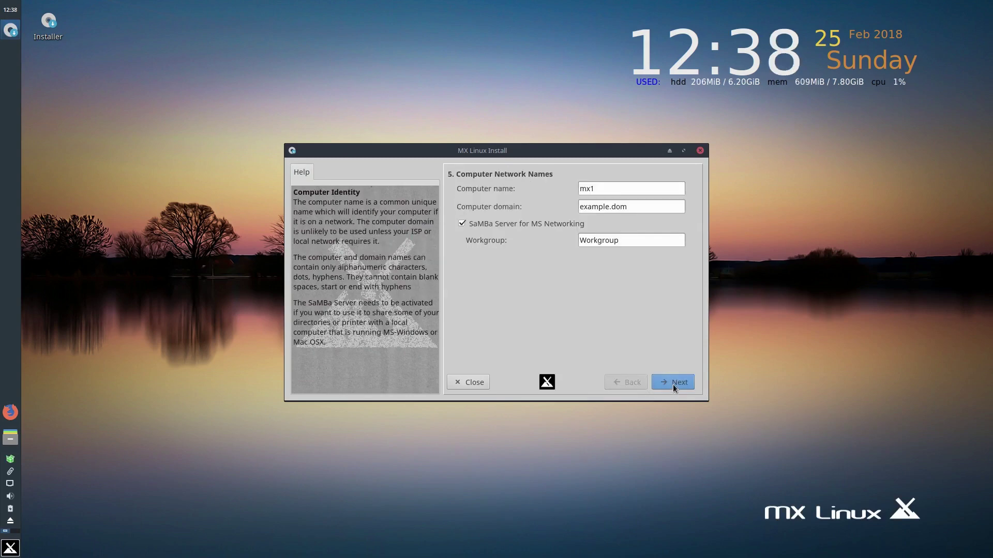
{"action": "left_click", "coordinate": [672, 383]}
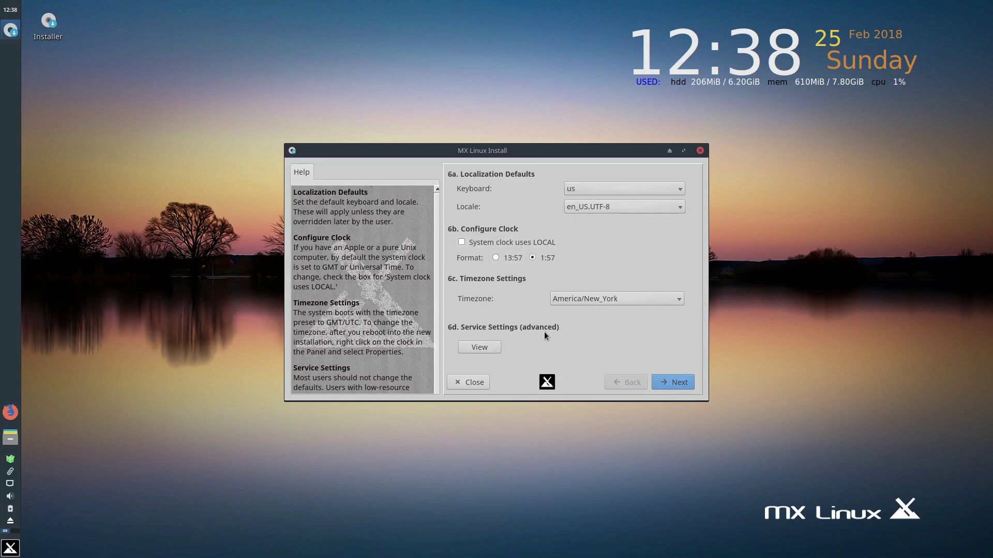
- Accept the localization defaults and enter the default user's login name, correcting its capitalization
{"action": "key", "text": "Return"}
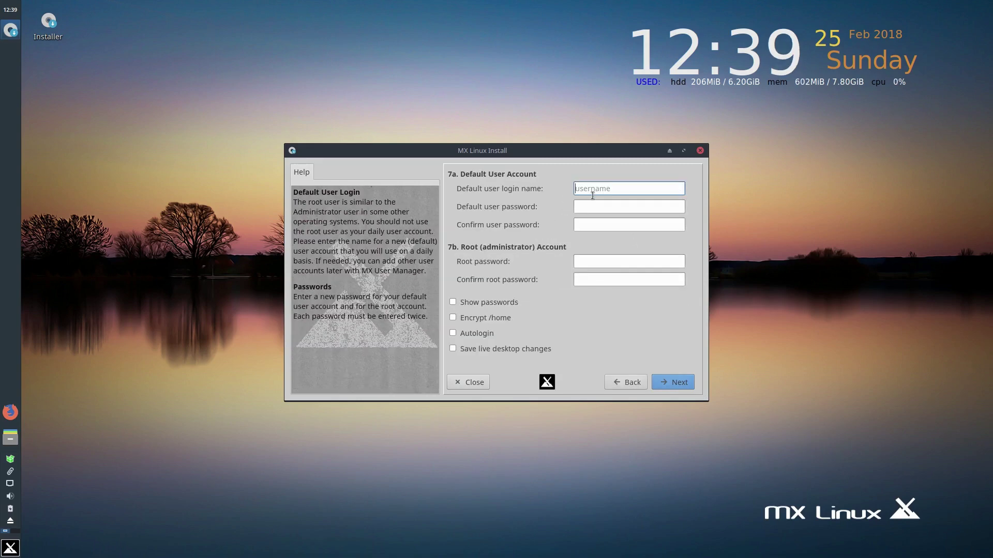
{"action": "type", "text": "Dorian"}
{"action": "key", "text": "Tab"}
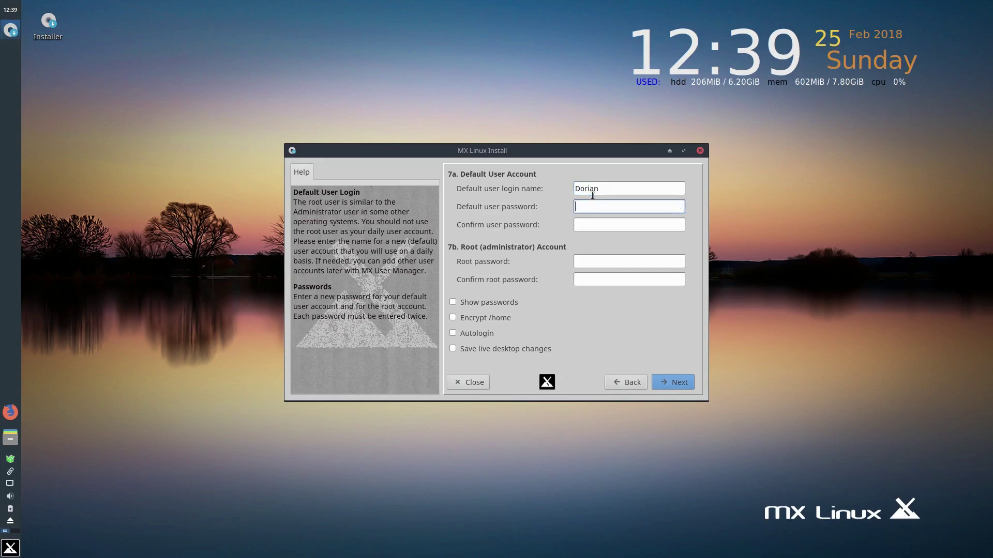
{"action": "key", "text": "BackSpace"}
{"action": "key", "text": "BackSpace"}
{"action": "key", "text": "shift+Tab"}
{"action": "type", "text": "dorian"}
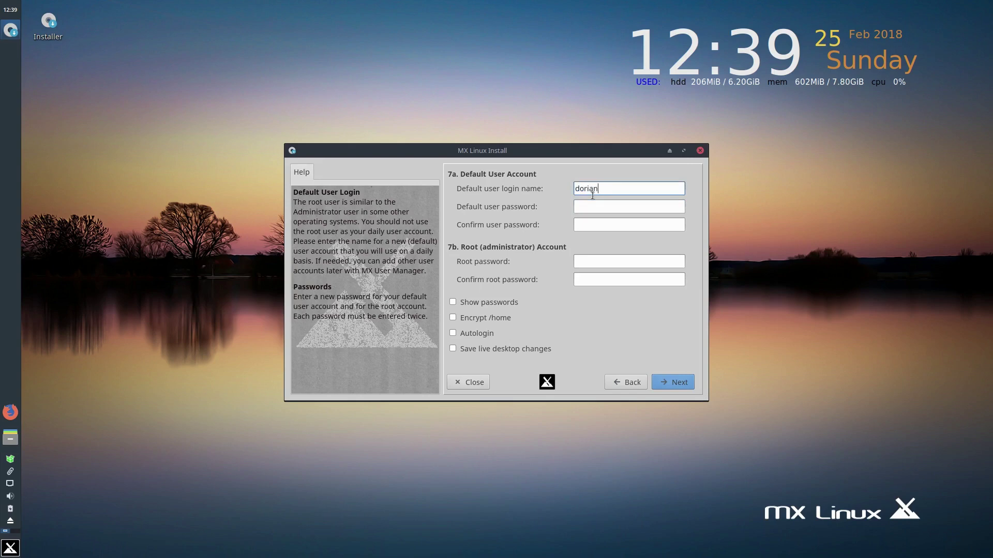
{"action": "key", "text": "Tab"}
- Enter the user password and the root password, each with its confirmation
{"action": "type", "text": "••"}
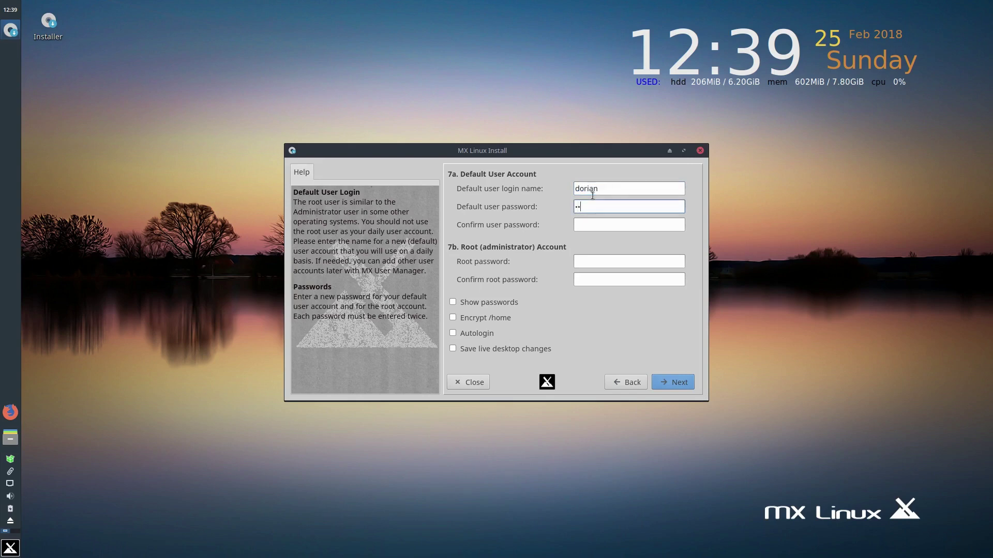
{"action": "type", "text": "•••"}
{"action": "key", "text": "Tab"}
{"action": "type", "text": "•••••"}
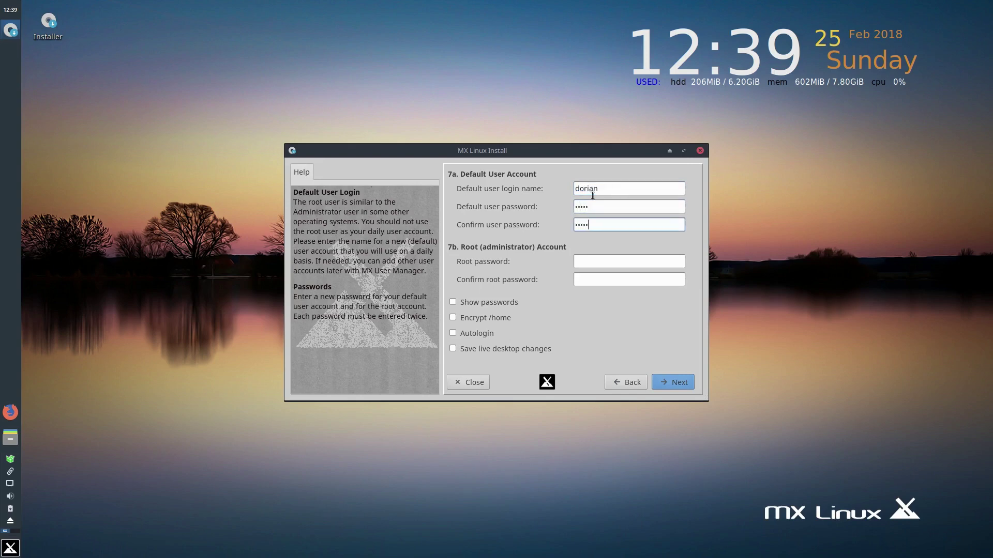
{"action": "key", "text": "Tab"}
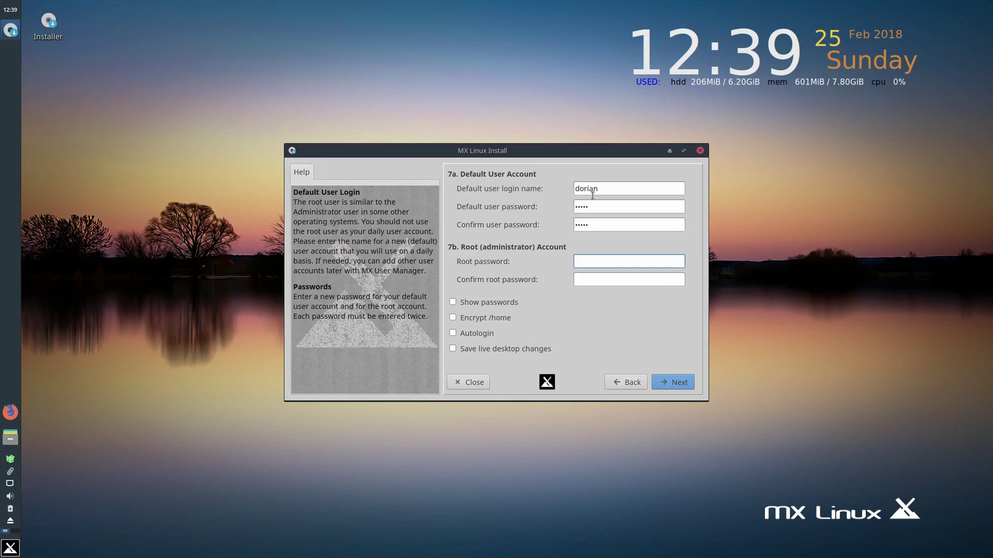
{"action": "type", "text": "•••••"}
{"action": "key", "text": "Tab"}
{"action": "type", "text": "•••"}
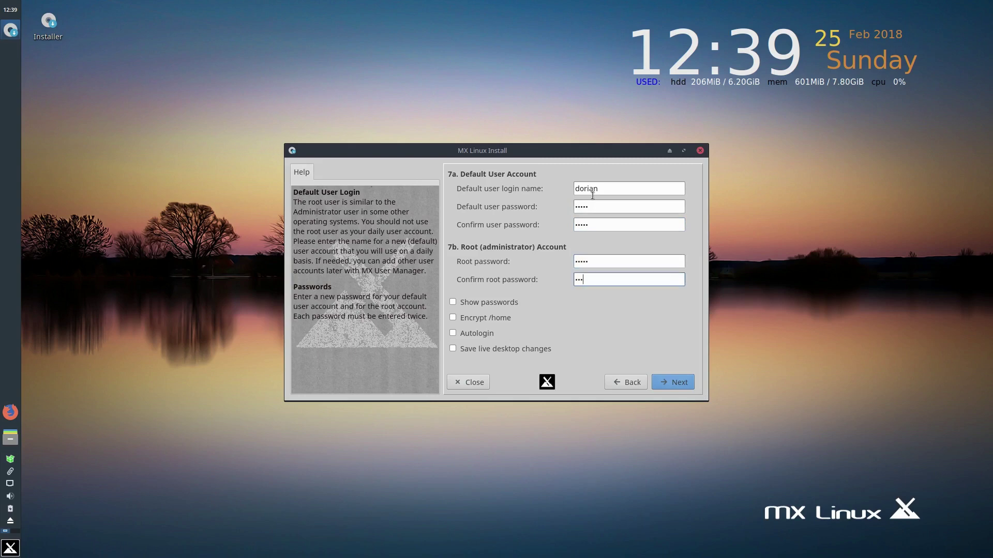
{"action": "type", "text": "••"}
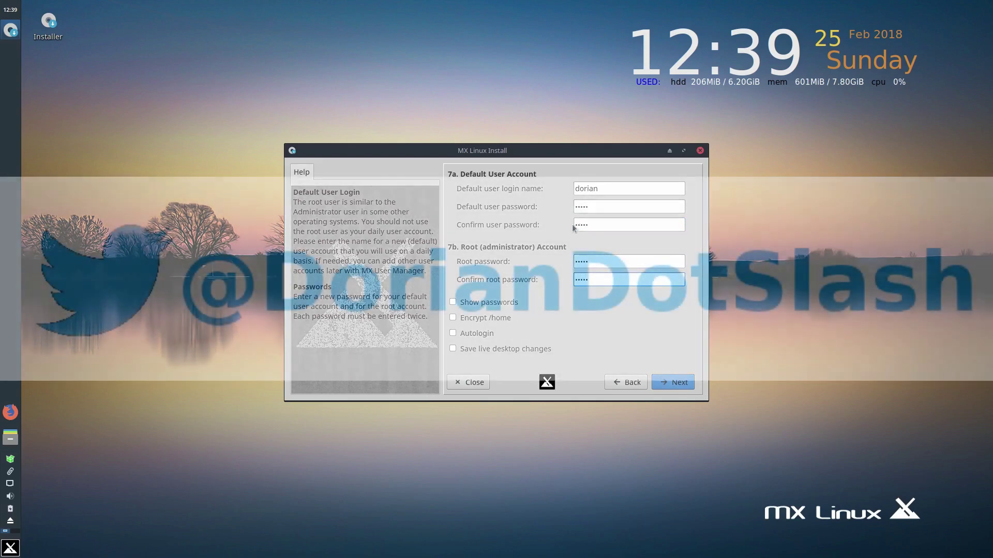